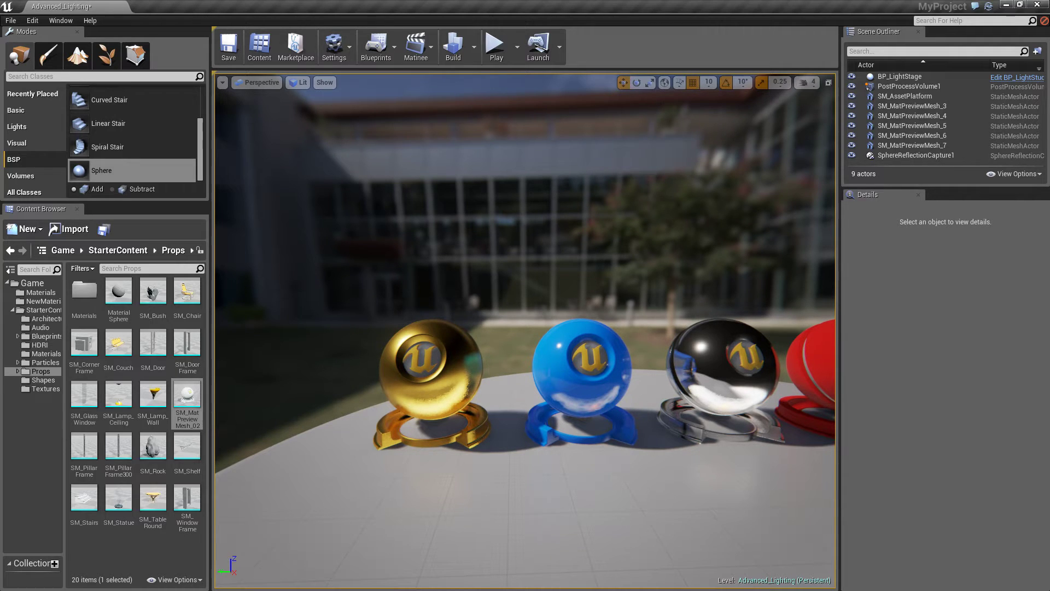
# - Examine the gold, blue, chrome and red material preview meshes up close in the level
pyautogui.moveTo(460, 285); pyautogui.dragTo(306, 295, button='right')
pyautogui.press('d')
pyautogui.press('w')
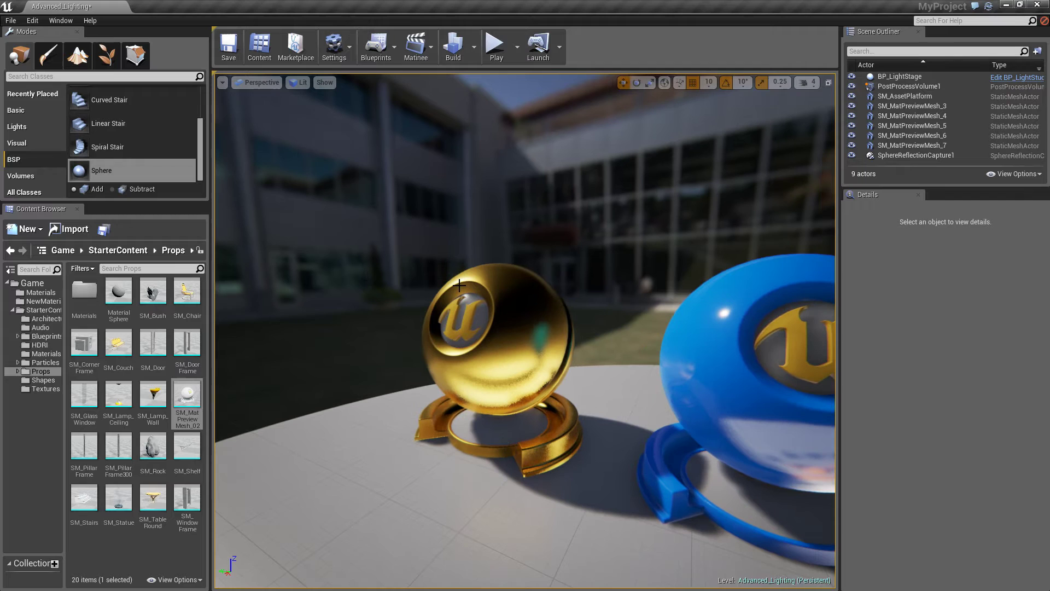
pyautogui.press('s')
pyautogui.moveTo(459, 300)
pyautogui.mouseDown(button='right')
pyautogui.moveTo(519, 300)
pyautogui.moveTo(460, 294)
pyautogui.mouseUp(button='right')
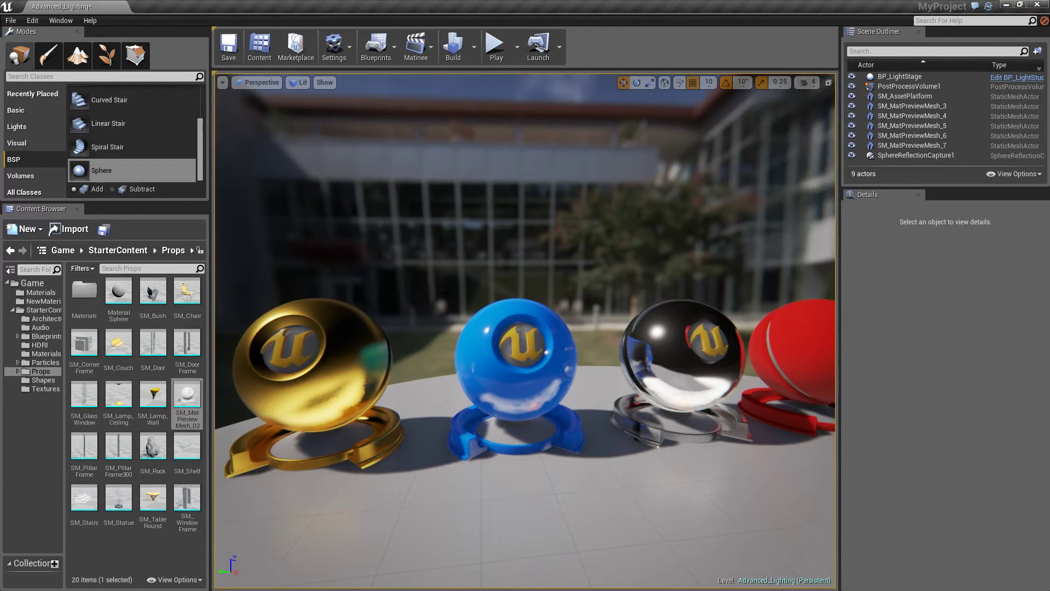
pyautogui.moveTo(445, 292); pyautogui.dragTo(505, 339)
pyautogui.moveTo(506, 338); pyautogui.dragTo(508, 393, button='right')
pyautogui.moveTo(508, 393); pyautogui.dragTo(501, 394)
pyautogui.moveTo(579, 382); pyautogui.dragTo(528, 382)
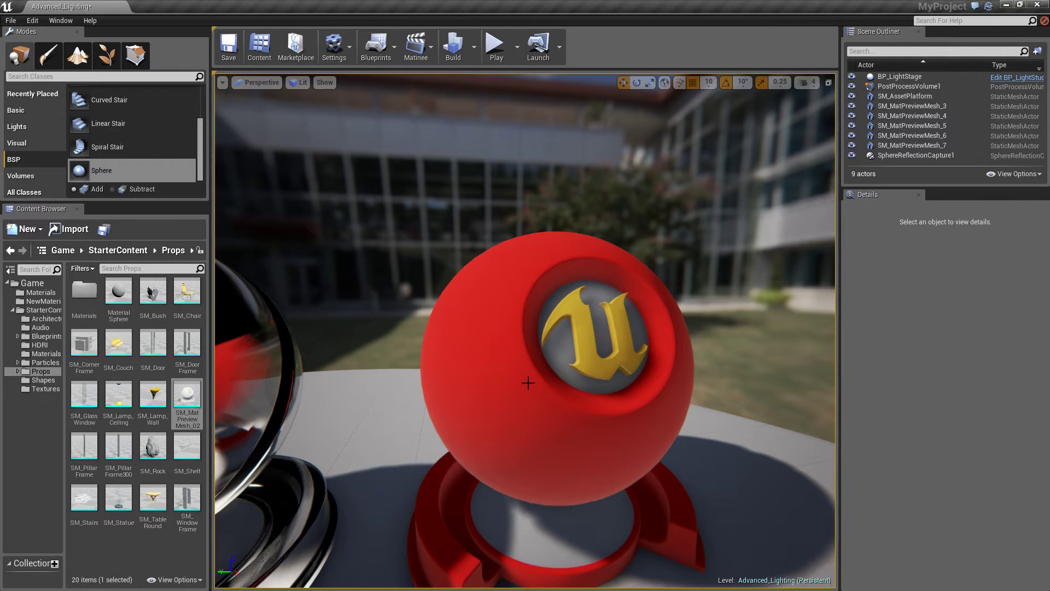
pyautogui.moveTo(392, 391); pyautogui.dragTo(390, 392, button='right')
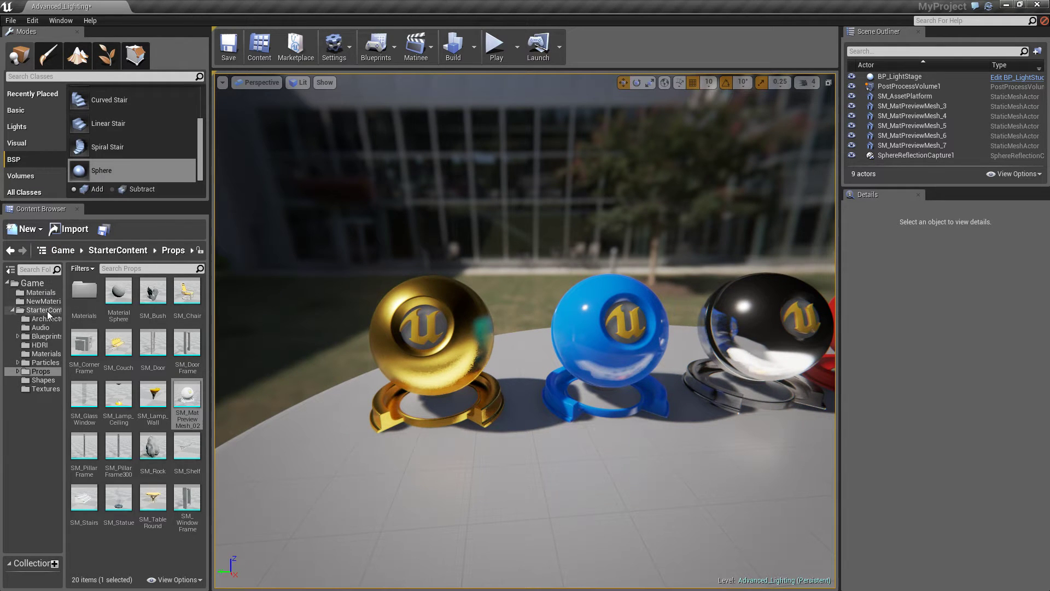
# - Place the SM_MatPreviewMesh_02 prop on the platform in front of the gold ball and frame it in the view
pyautogui.moveTo(183, 393); pyautogui.dragTo(438, 486)
pyautogui.moveTo(501, 427); pyautogui.dragTo(441, 335, button='right')
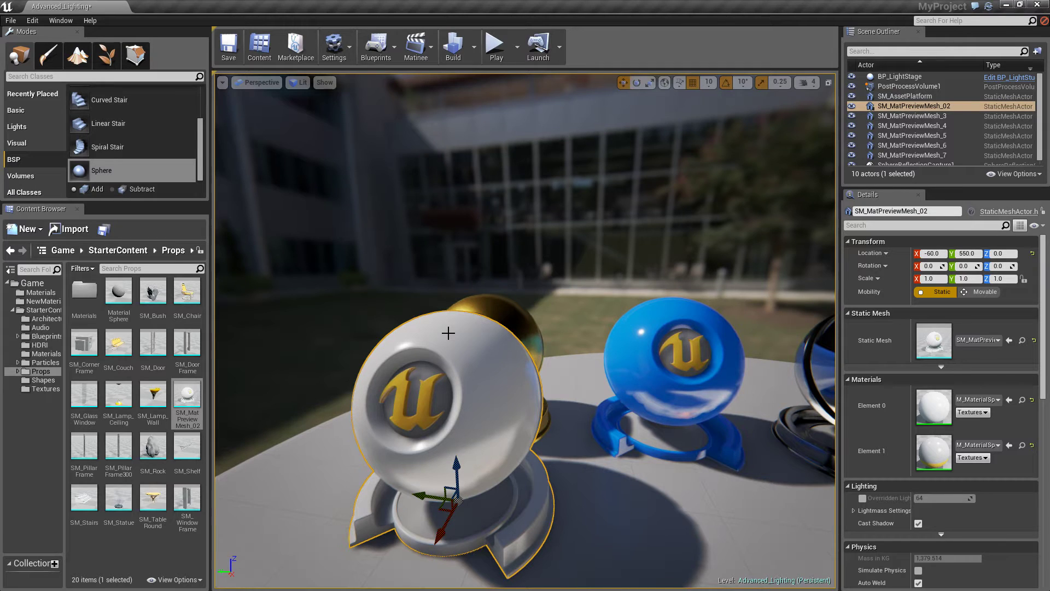
pyautogui.moveTo(543, 325); pyautogui.dragTo(516, 347, button='right')
pyautogui.press('w')
pyautogui.press('s')
pyautogui.press('a')
pyautogui.press('w')
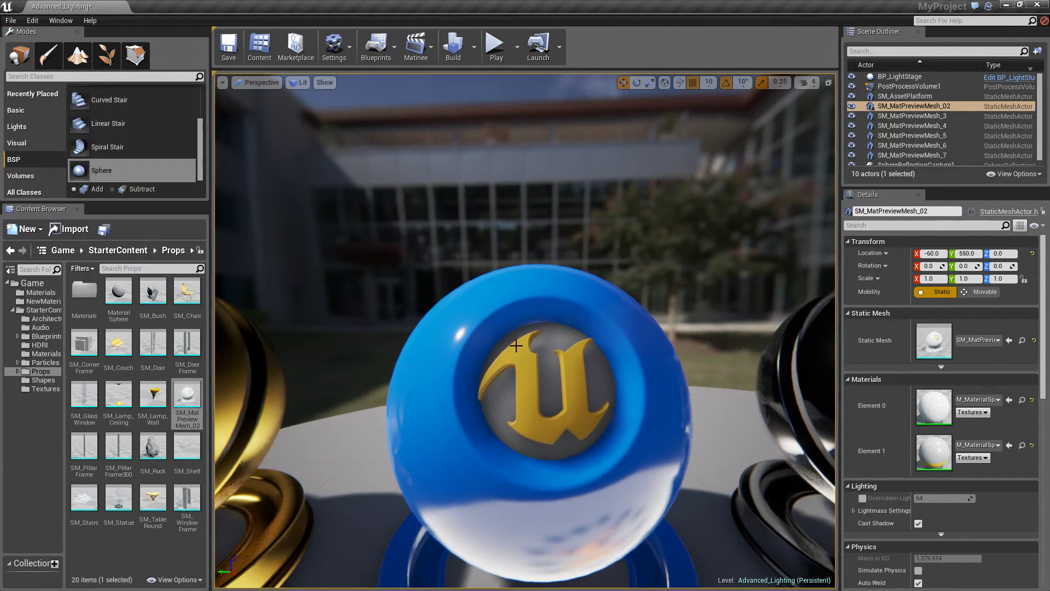
pyautogui.press('f')
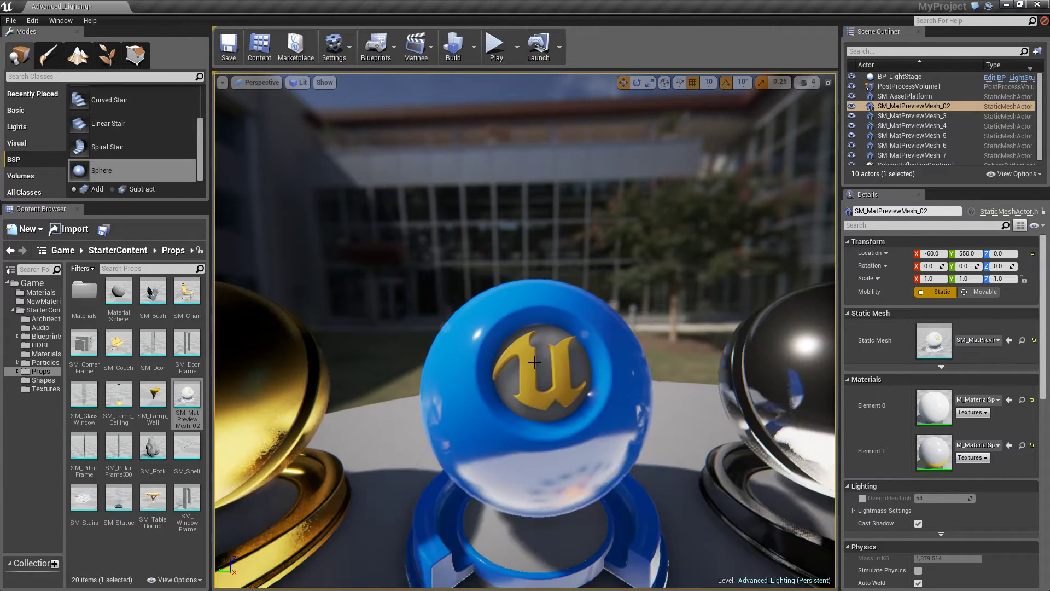
# - Delete the NewMaterials folder from the project content
pyautogui.click(41, 292)
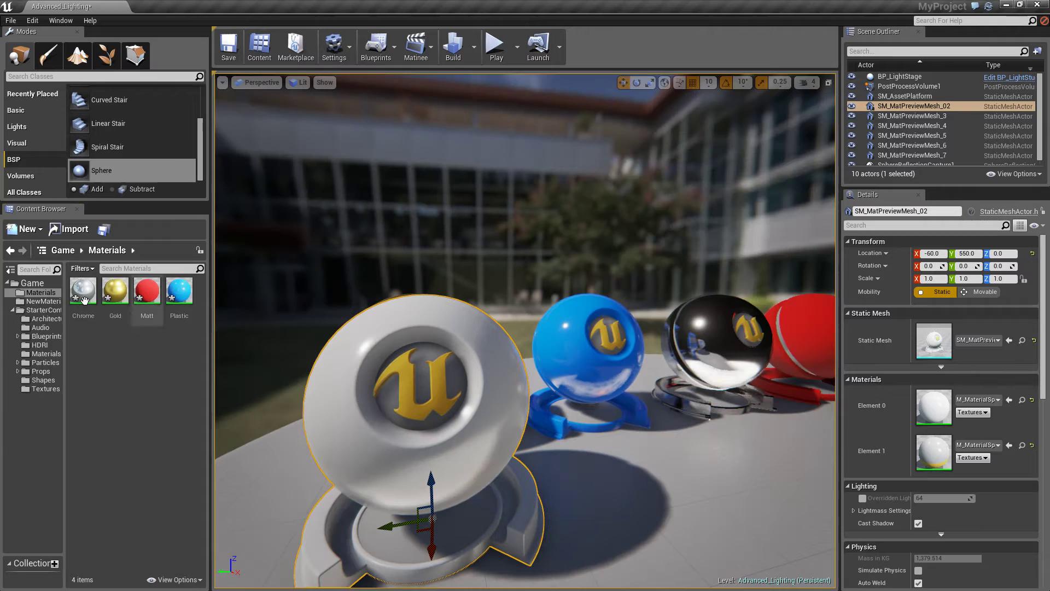
pyautogui.click(46, 301)
pyautogui.press('Delete')
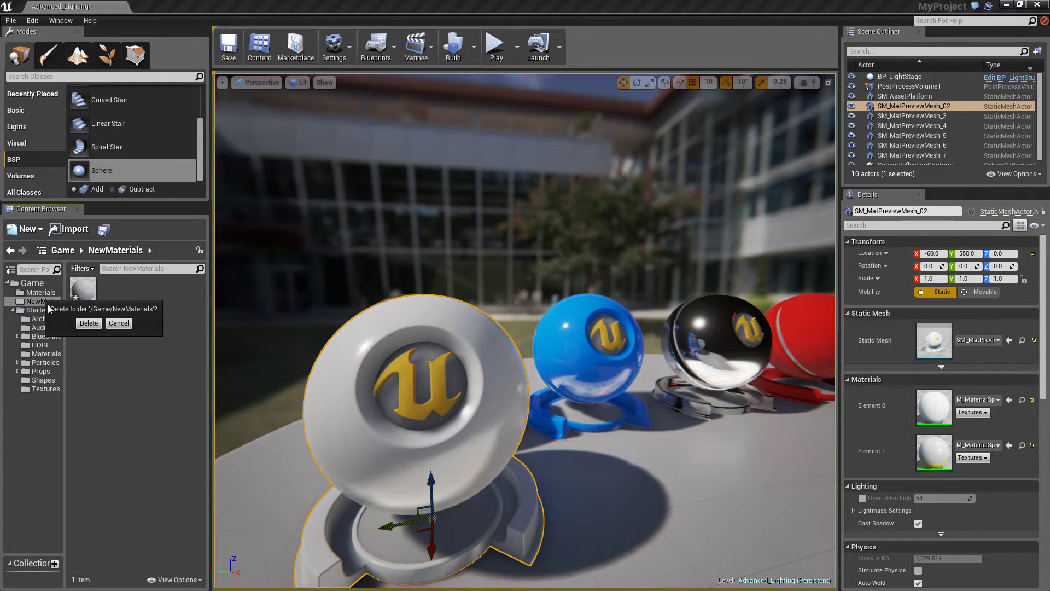
pyautogui.click(89, 327)
pyautogui.click(488, 475)
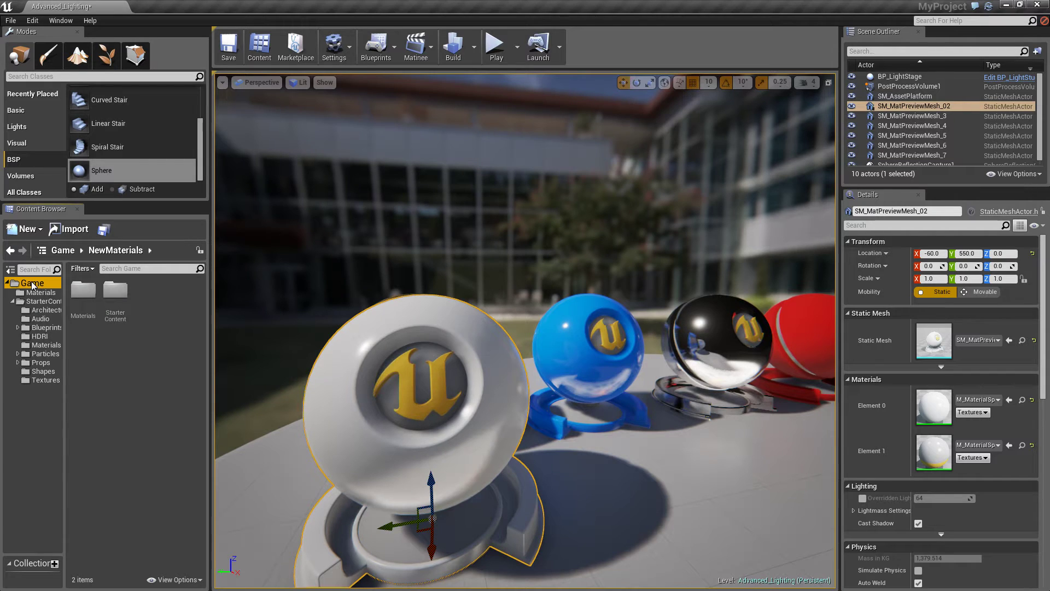
pyautogui.rightClick(36, 286)
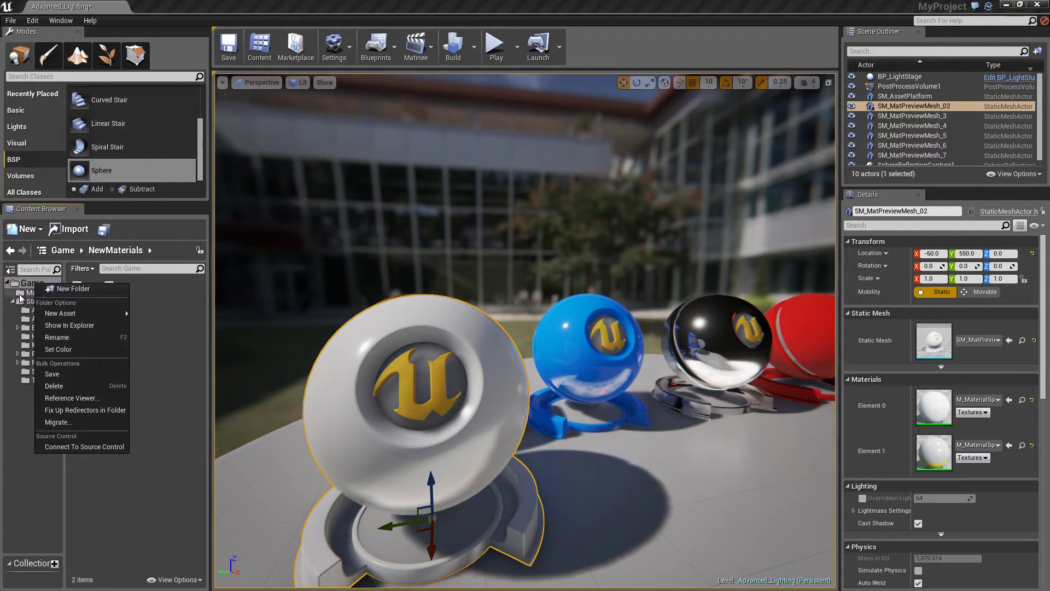
pyautogui.click(28, 286)
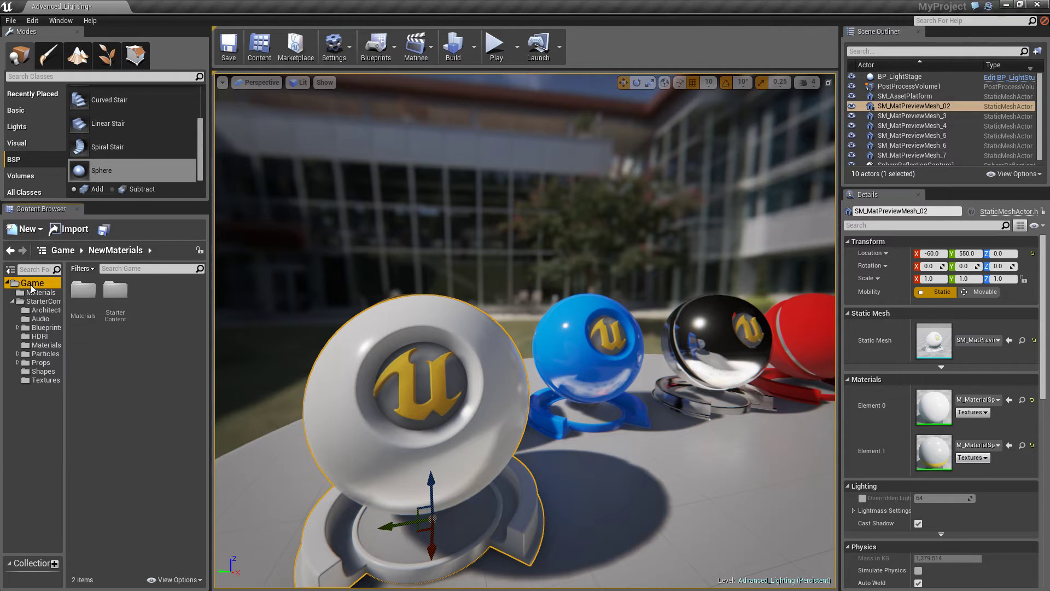
pyautogui.rightClick(31, 285)
pyautogui.press('Escape')
pyautogui.rightClick(38, 296)
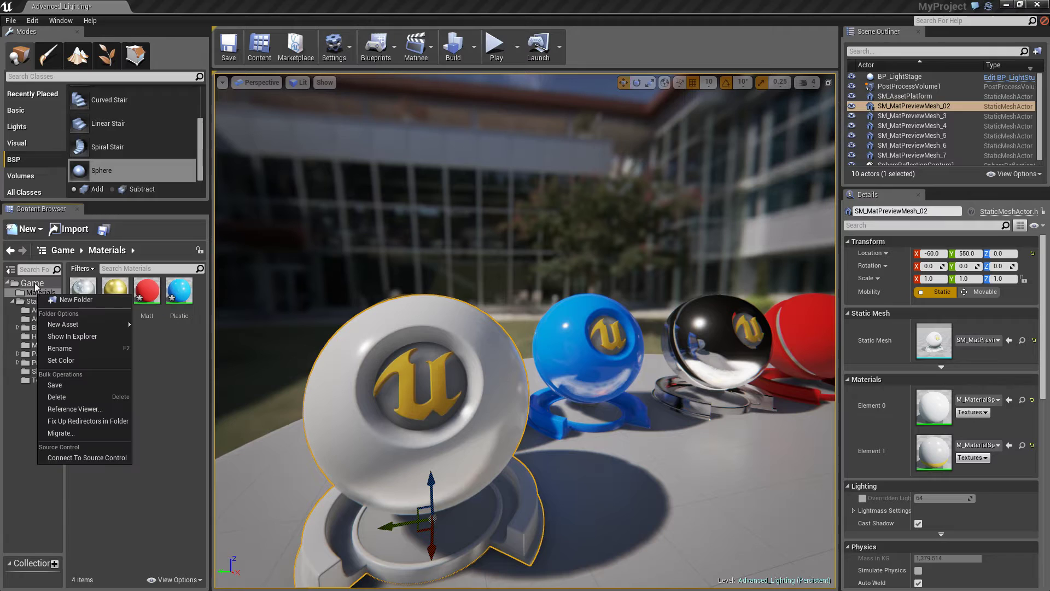
pyautogui.press('Escape')
# - Create a folder named TestMaterials directly under the Game folder
pyautogui.rightClick(32, 283)
pyautogui.click(68, 299)
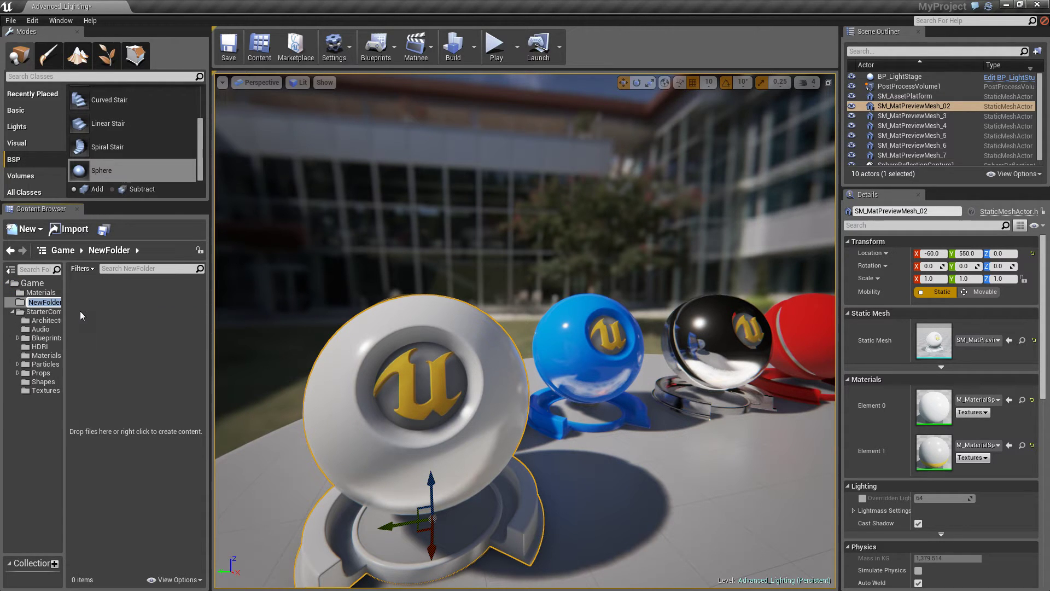
pyautogui.write('New Name')
pyautogui.press('Escape')
pyautogui.hotkey('ctrl', 'a')
pyautogui.click(52, 303)
pyautogui.moveTo(48, 303); pyautogui.dragTo(8, 276)
pyautogui.press('BackSpace')
pyautogui.press('Delete')
pyautogui.press('Delete')
pyautogui.press('Delete')
pyautogui.press('Delete')
pyautogui.press('Delete')
pyautogui.write('TestMaterials')
pyautogui.press('Return')
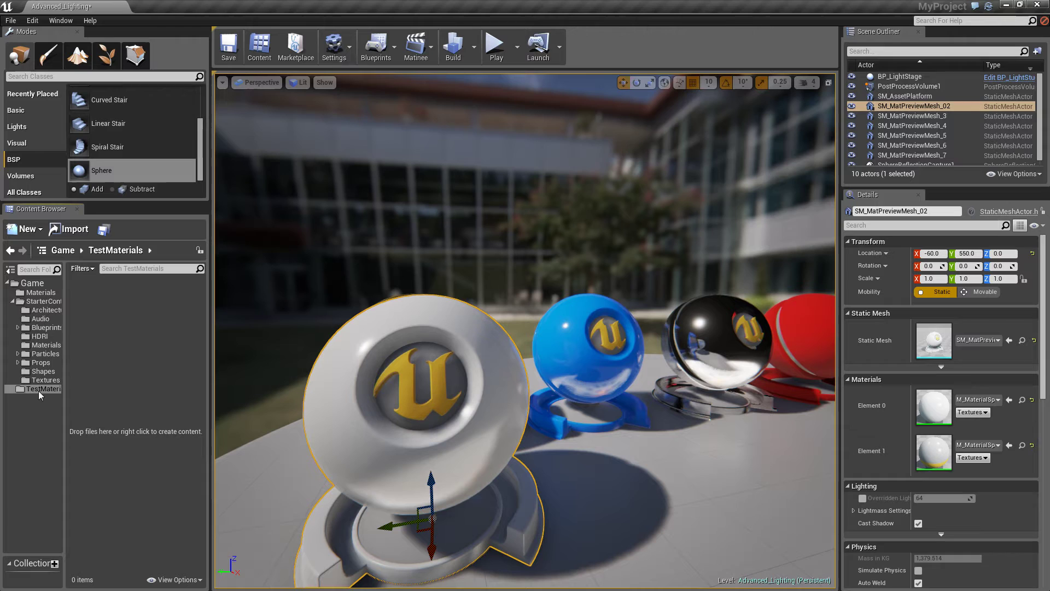
# - Create a material named Test in the TestMaterials folder
pyautogui.click(12, 301)
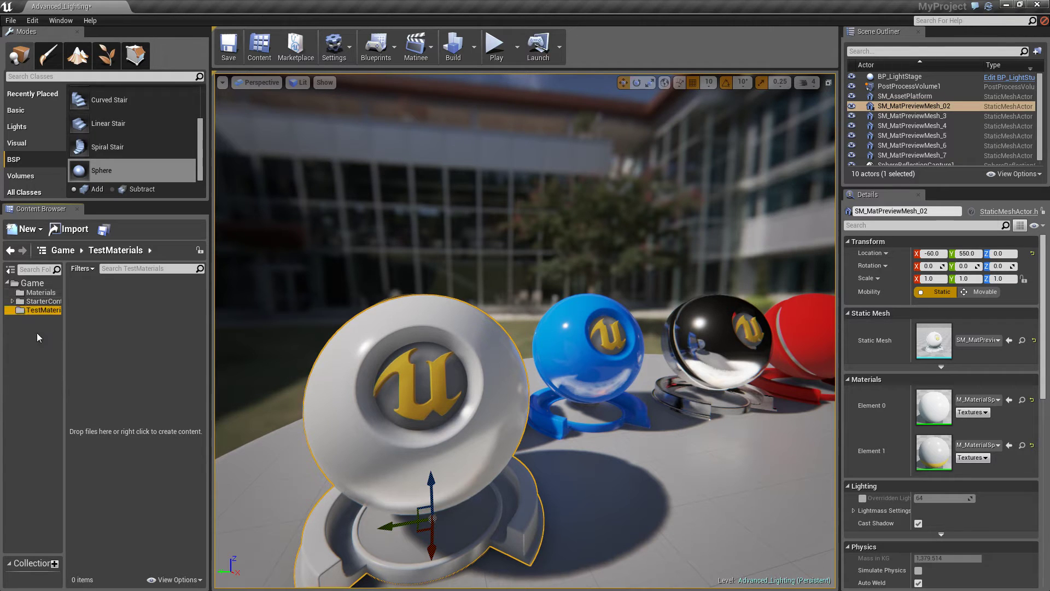
pyautogui.rightClick(152, 355)
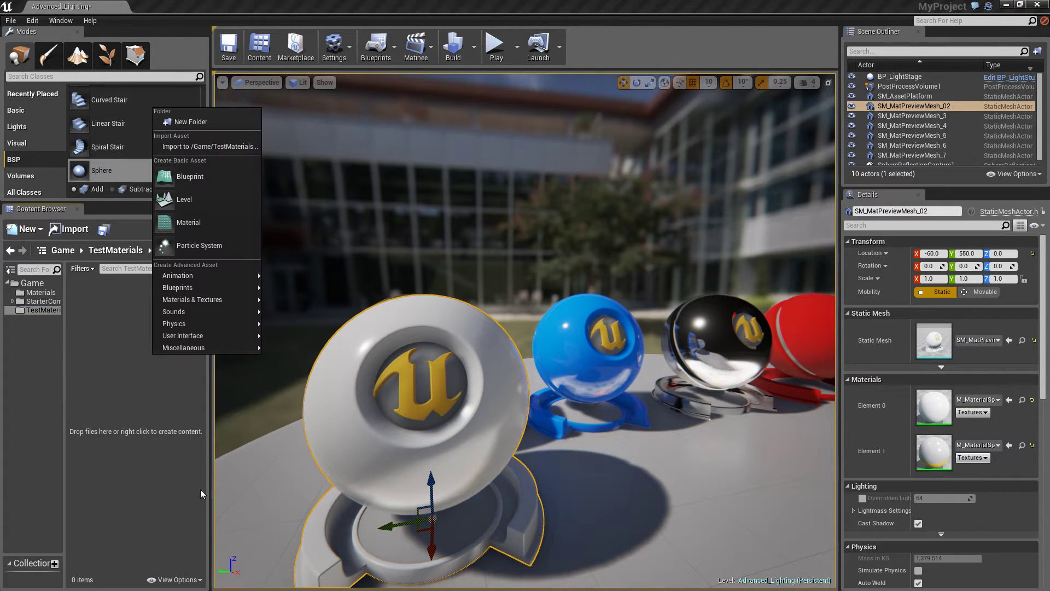
pyautogui.click(209, 228)
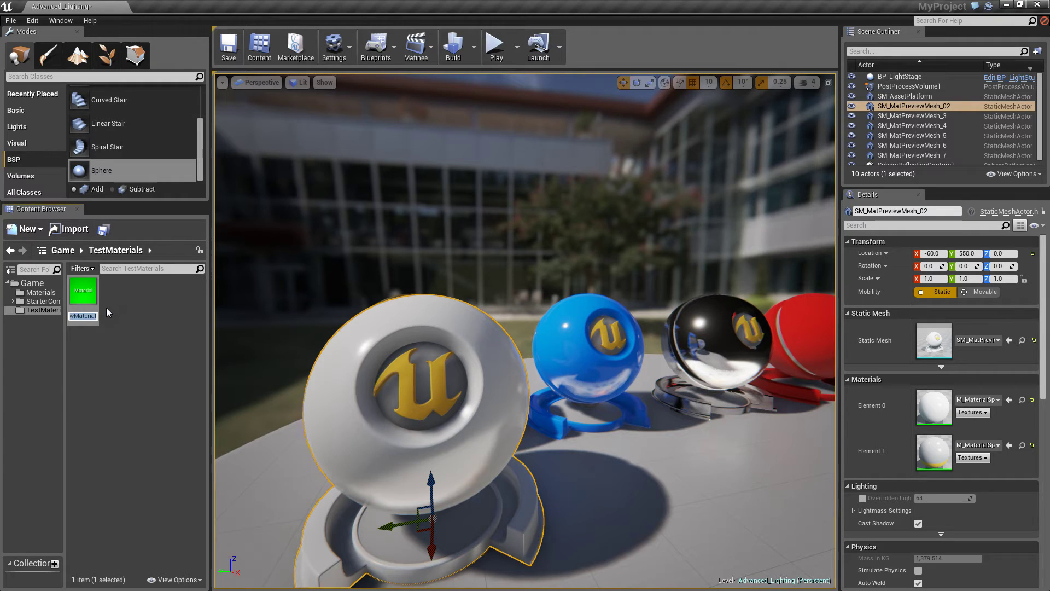
pyautogui.write('Test')
pyautogui.press('Return')
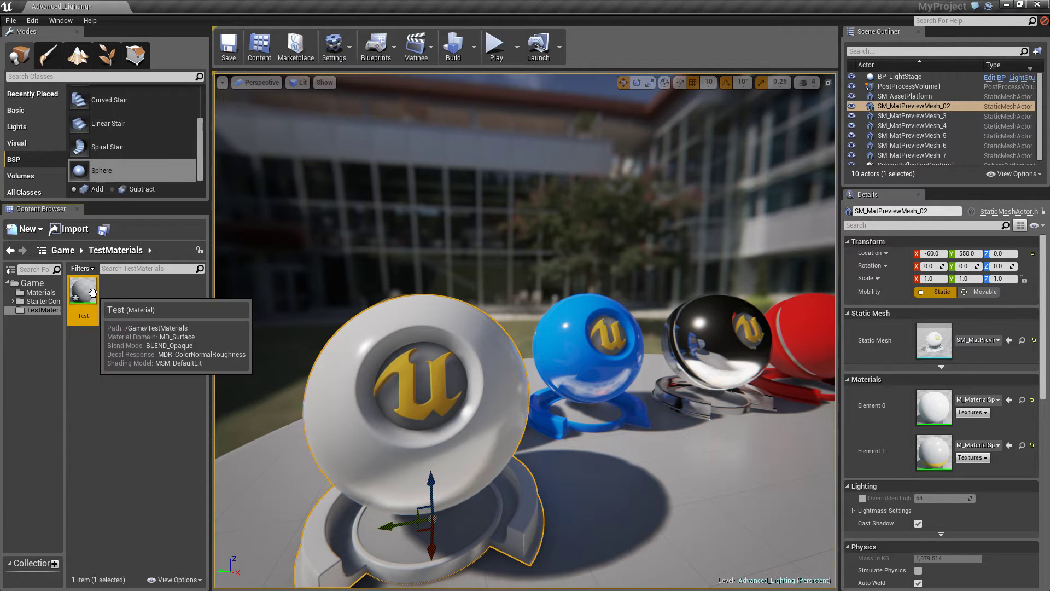
# - Open the Test material for editing and float its editor window so the level's project content stays accessible
pyautogui.doubleClick(93, 293)
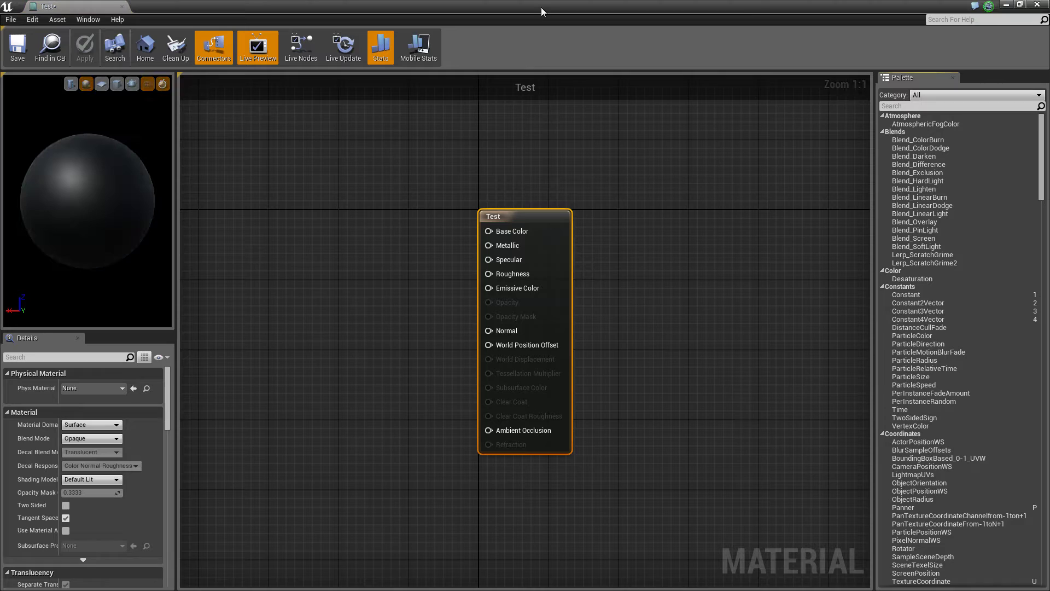
pyautogui.moveTo(548, 5); pyautogui.dragTo(899, 34)
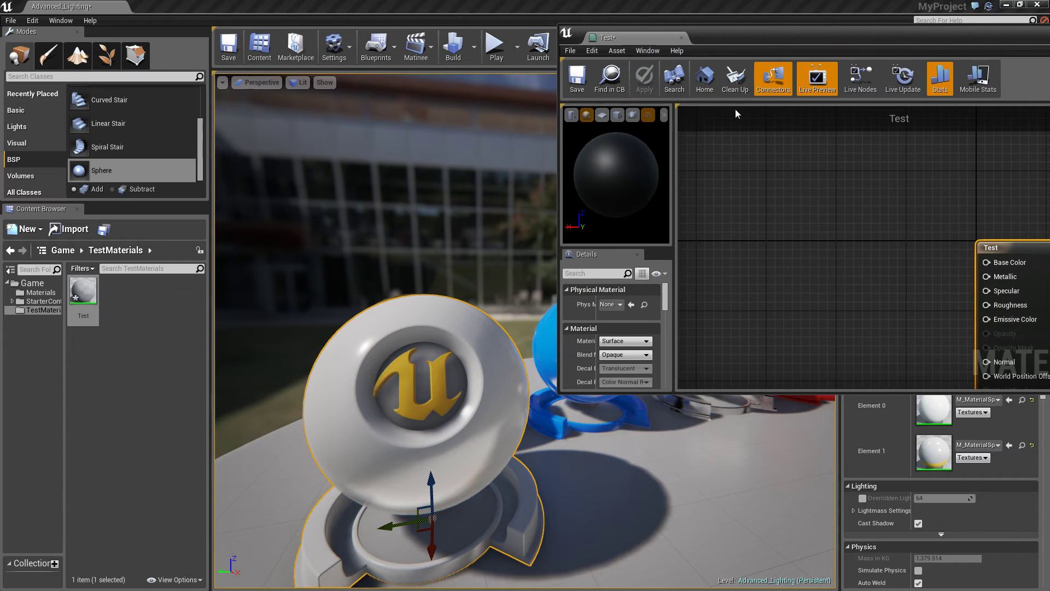
pyautogui.moveTo(735, 109); pyautogui.dragTo(628, 142)
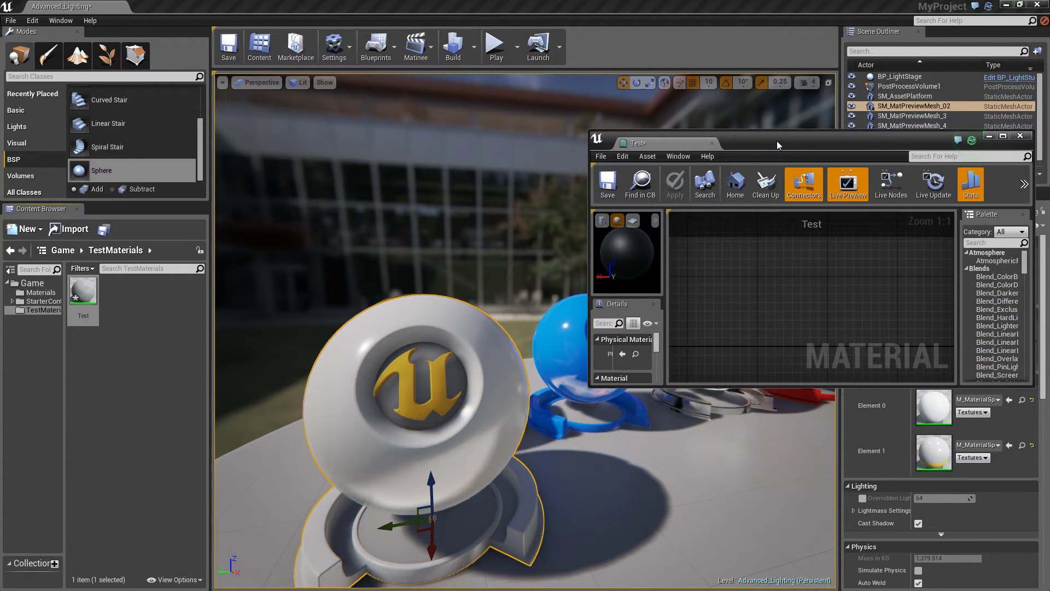
pyautogui.moveTo(777, 140); pyautogui.dragTo(692, 116)
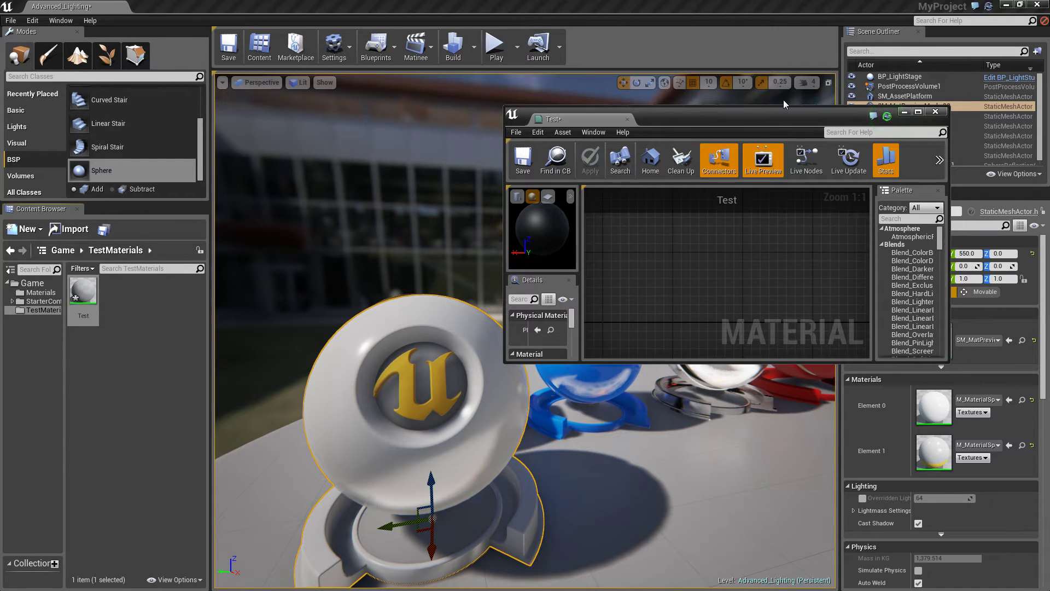
pyautogui.moveTo(783, 99); pyautogui.dragTo(782, 68)
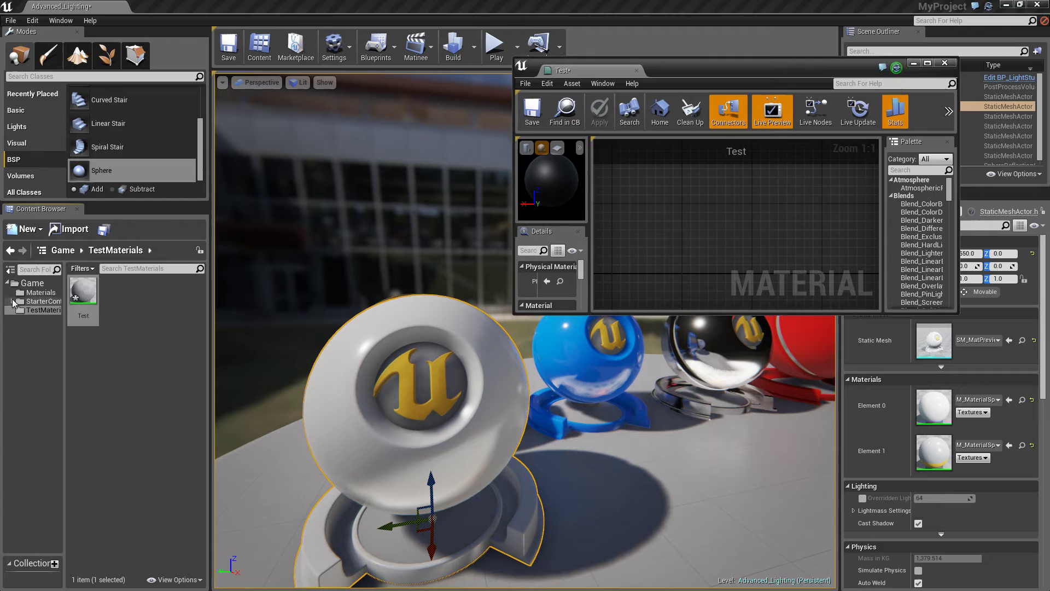
# - Use SM_MatPreviewMesh_02 from the StarterContent Props folder as the Test material's preview mesh, with the material editor maximized
pyautogui.click(12, 301)
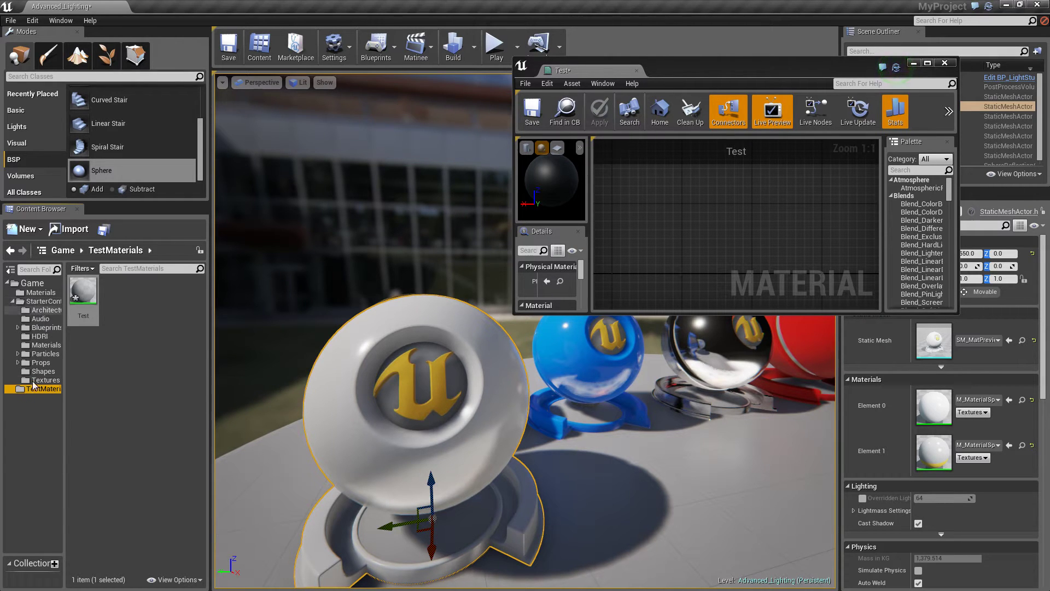
pyautogui.click(40, 362)
pyautogui.click(191, 404)
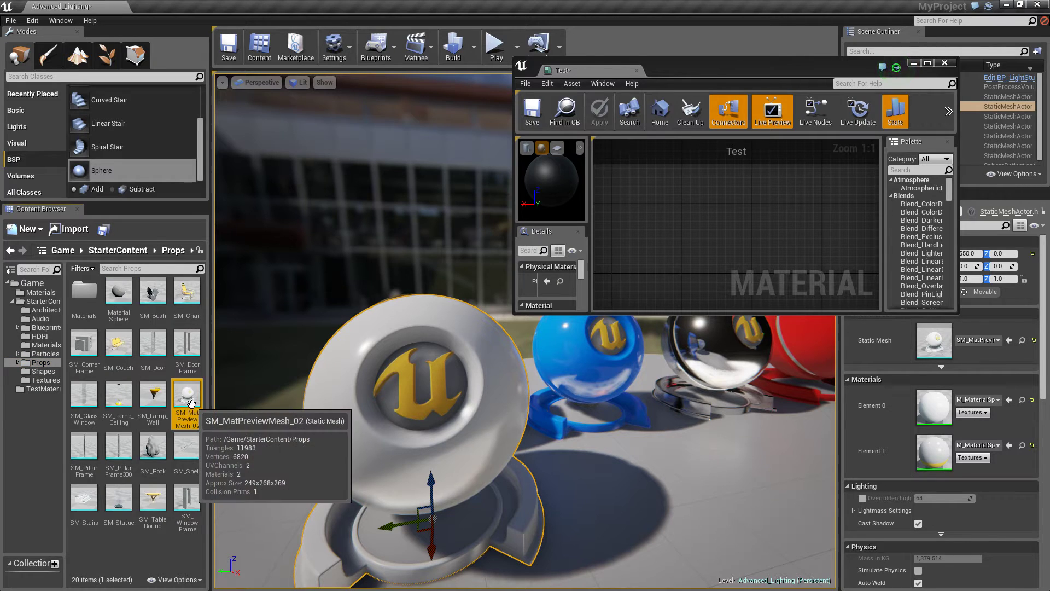
pyautogui.moveTo(663, 65); pyautogui.dragTo(693, 1)
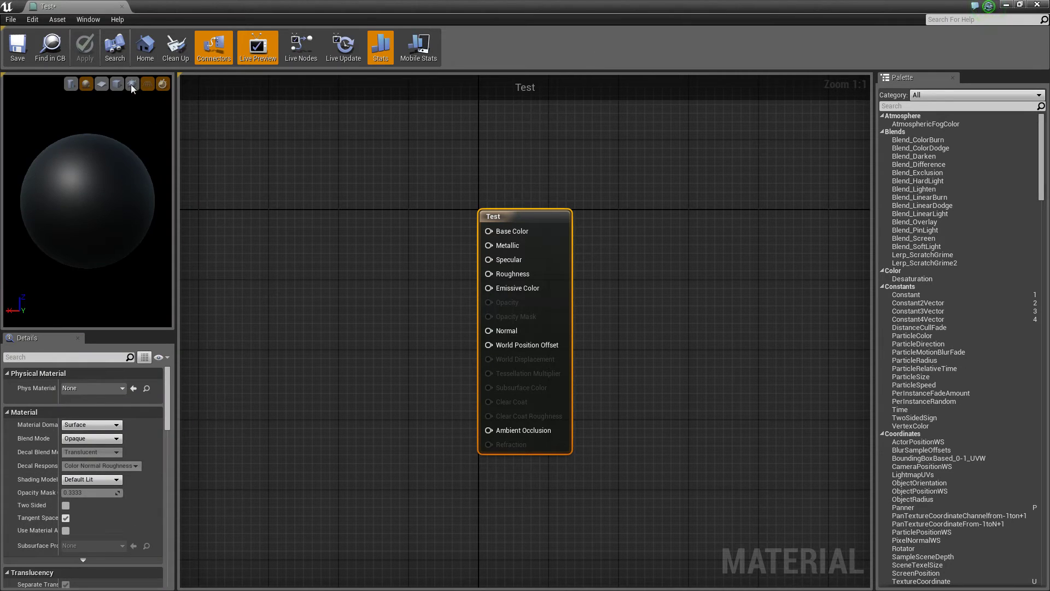
pyautogui.click(131, 84)
pyautogui.moveTo(75, 167)
pyautogui.mouseDown()
pyautogui.moveTo(150, 186)
pyautogui.moveTo(77, 172)
pyautogui.moveTo(98, 155)
pyautogui.moveTo(101, 185)
pyautogui.moveTo(102, 149)
pyautogui.moveTo(104, 175)
pyautogui.moveTo(48, 172)
pyautogui.moveTo(182, 166)
pyautogui.moveTo(12, 182)
pyautogui.moveTo(88, 177)
pyautogui.mouseUp()
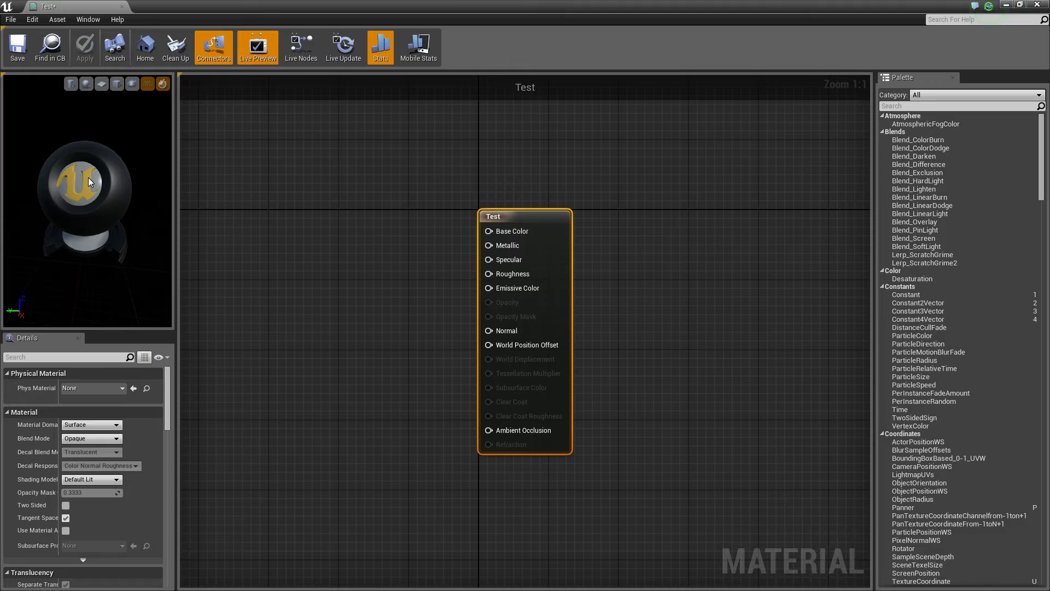
# - Add a Constant3Vector node to the material graph and position it above and beside the Test node
pyautogui.click(330, 225)
pyautogui.press('Delete')
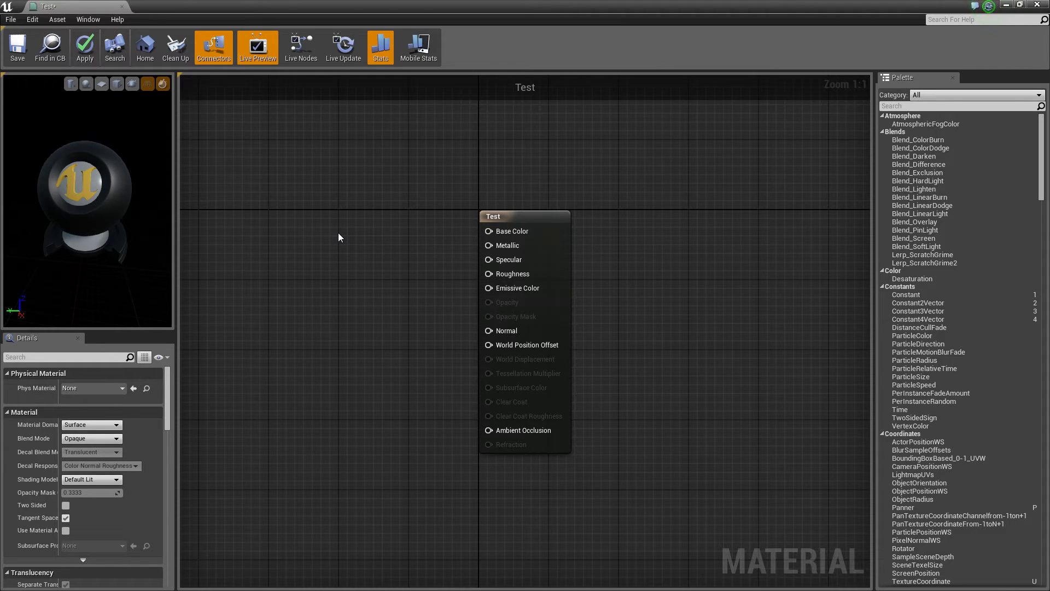
pyautogui.click(338, 232)
pyautogui.moveTo(391, 234); pyautogui.dragTo(392, 182)
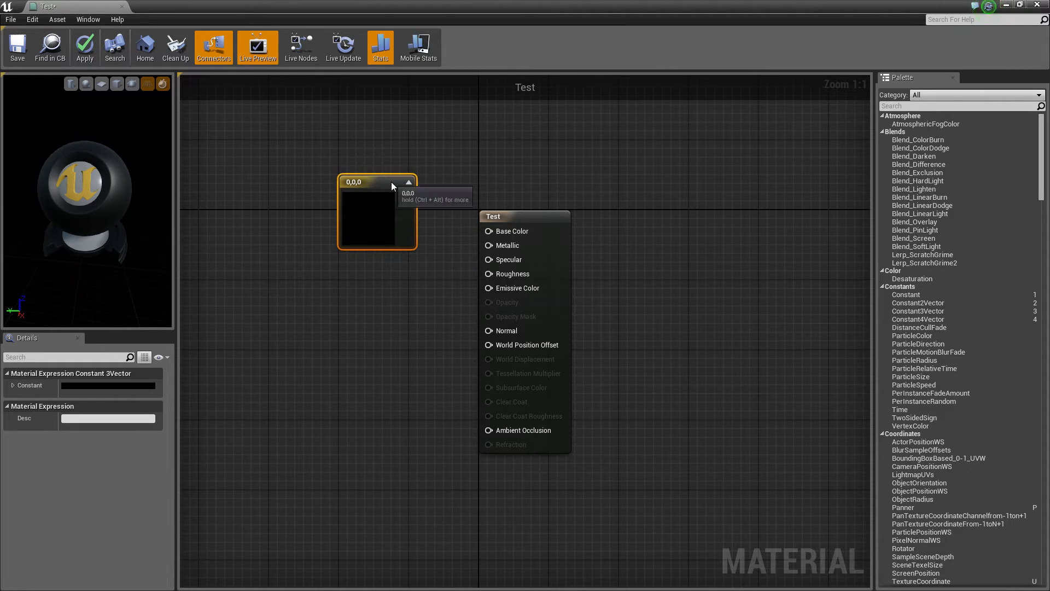
# - Add two extra Constant3Vector nodes below the first one and delete both of them
pyautogui.click(363, 309)
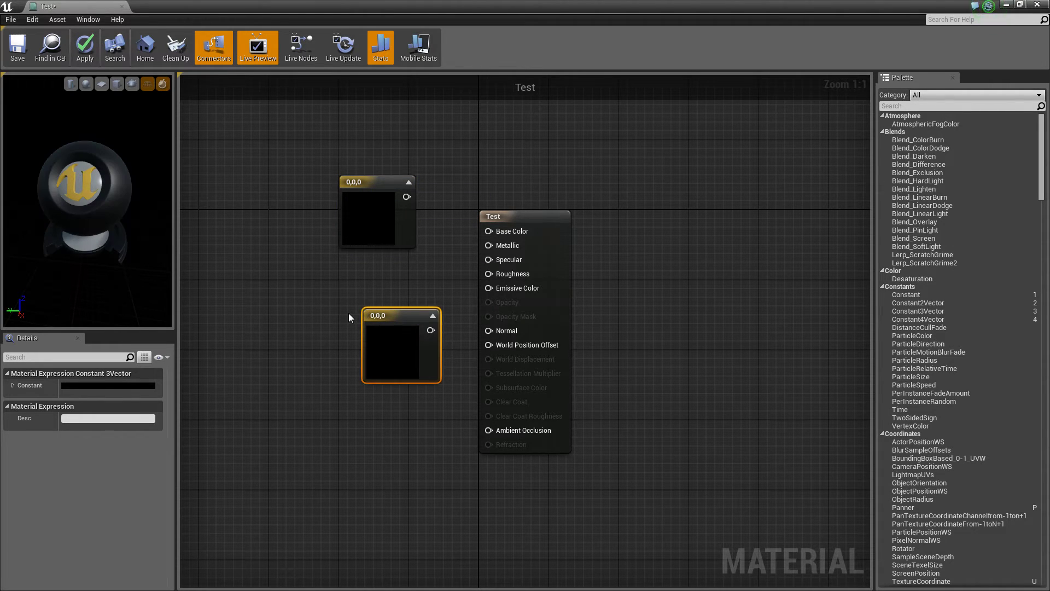
pyautogui.click(349, 314)
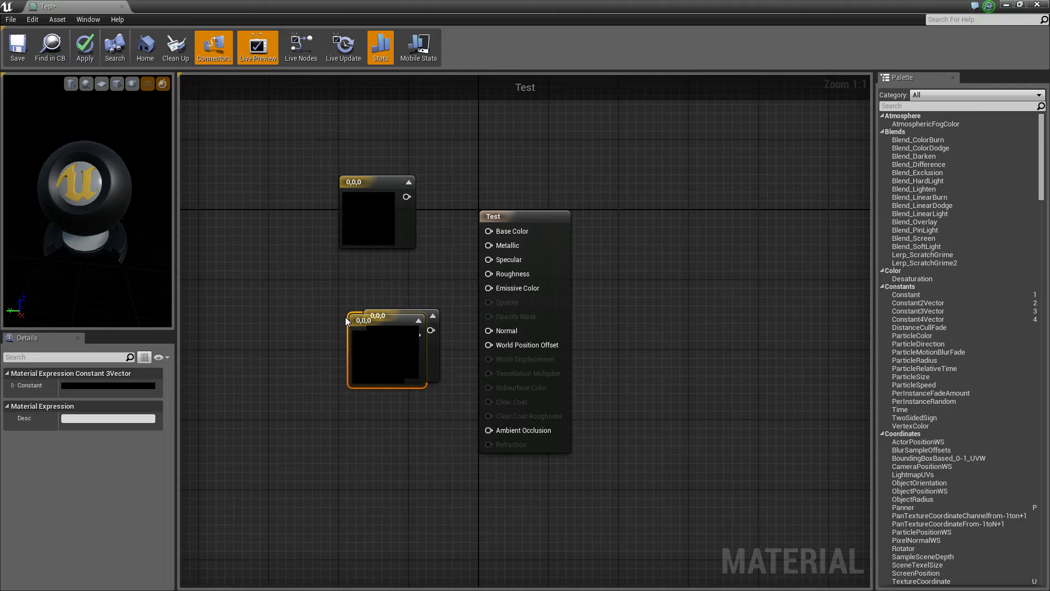
pyautogui.click(345, 317)
pyautogui.press('Delete')
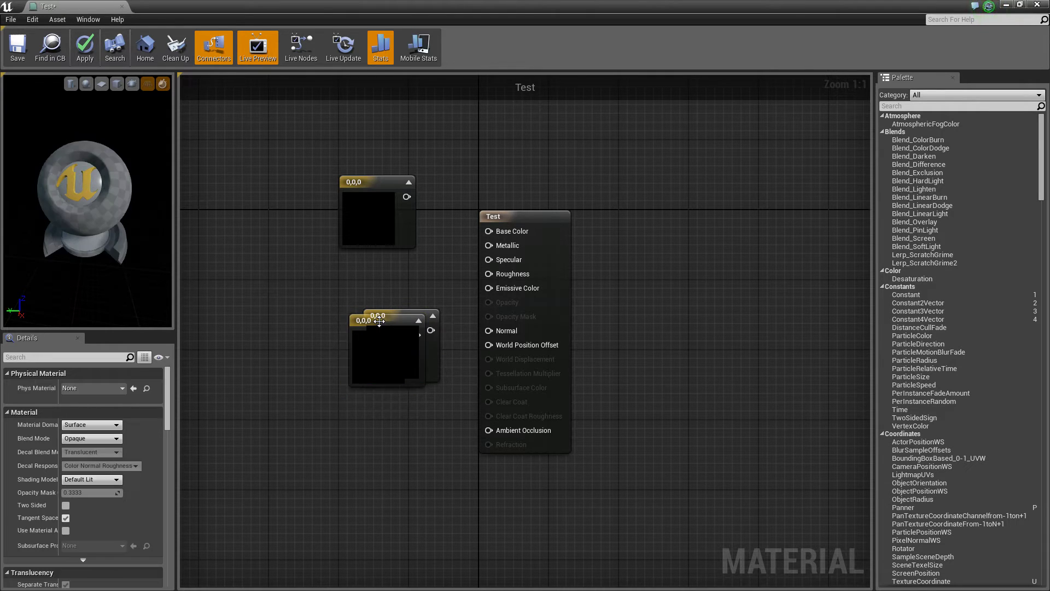
pyautogui.click(379, 321)
pyautogui.press('Delete')
pyautogui.click(378, 317)
pyautogui.press('Delete')
# - Try pasting a copy of the remaining Constant3Vector node, delete the copy and reselect the original
pyautogui.click(389, 186)
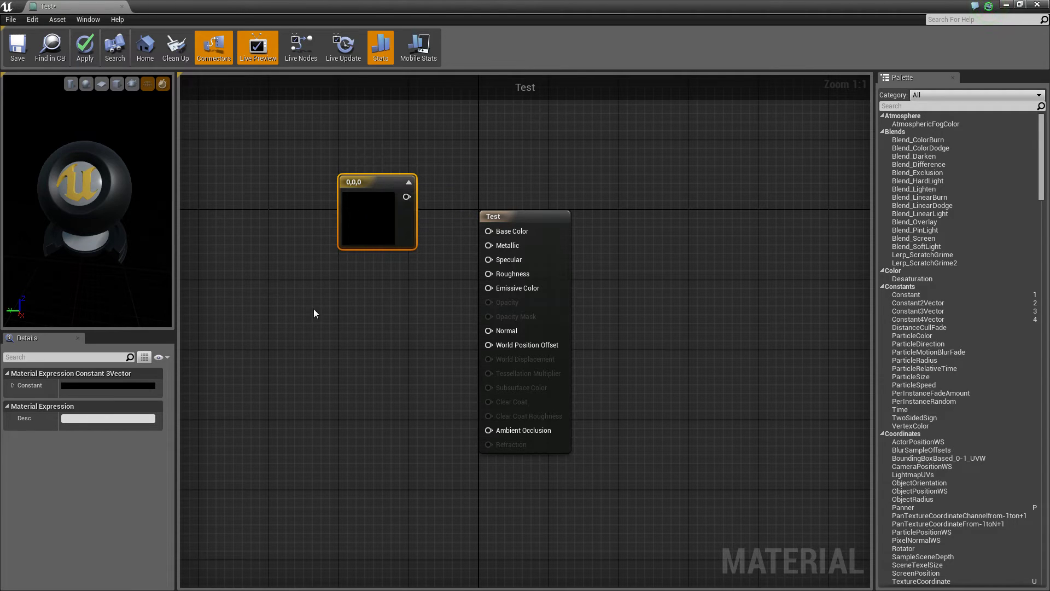
pyautogui.hotkey('ctrl', 'v')
pyautogui.press('Delete')
pyautogui.click(390, 241)
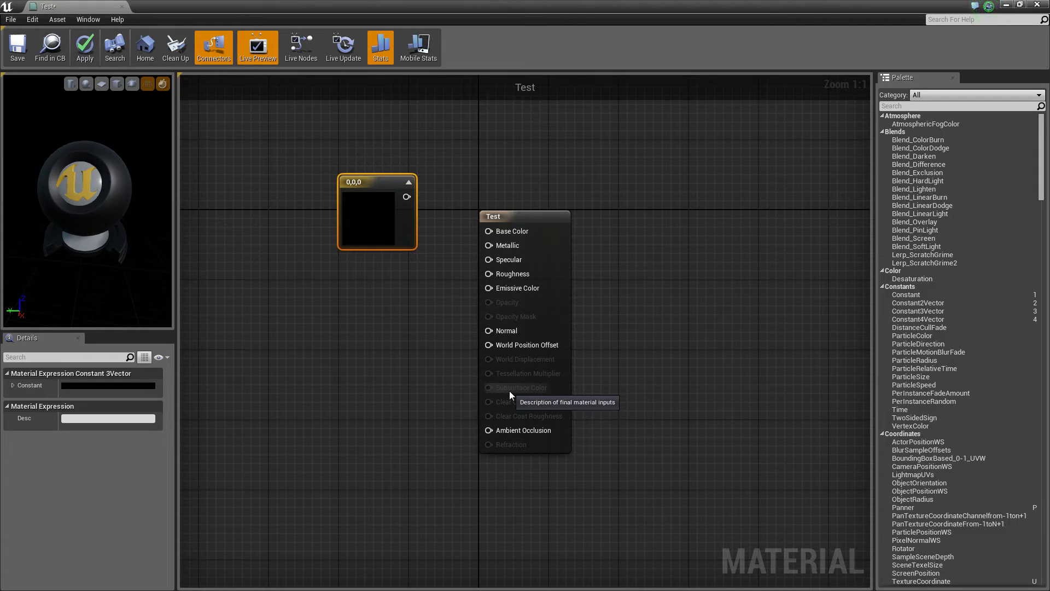
# - Set the Constant3Vector's color to an orange-brown of 0.275, 0.123, 0.0345 with the color picker
pyautogui.click(111, 385)
pyautogui.moveTo(176, 424); pyautogui.dragTo(249, 402)
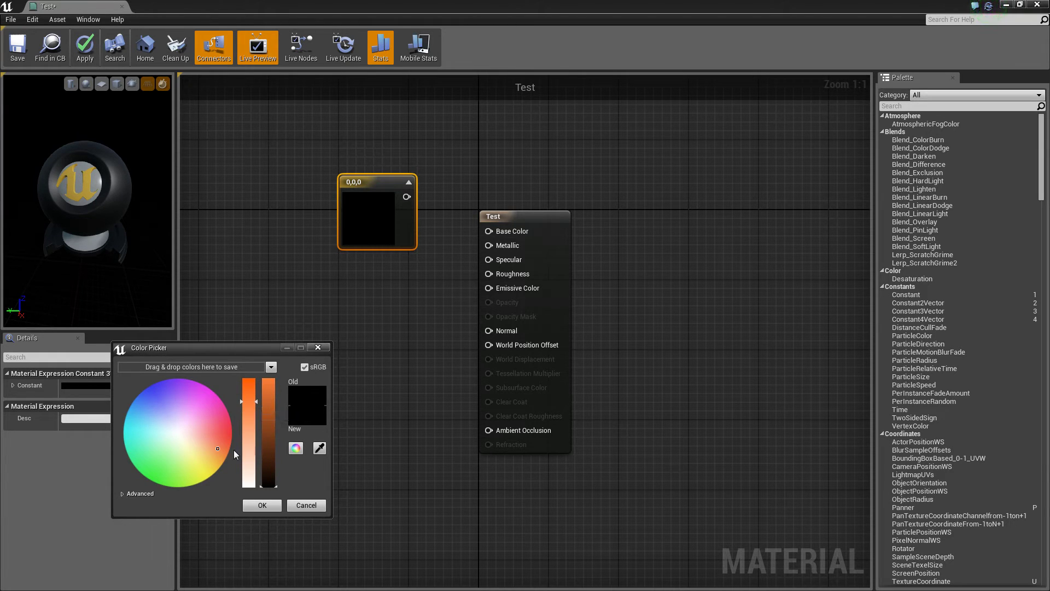
pyautogui.moveTo(234, 450); pyautogui.dragTo(227, 468)
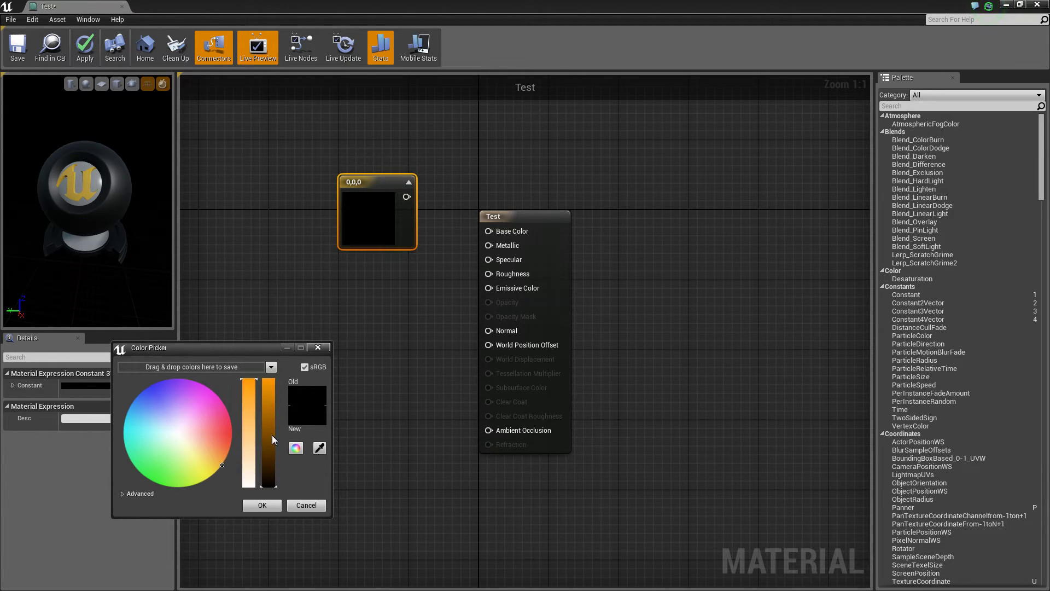
pyautogui.moveTo(271, 434)
pyautogui.mouseDown()
pyautogui.moveTo(271, 395)
pyautogui.moveTo(251, 434)
pyautogui.moveTo(251, 404)
pyautogui.moveTo(268, 419)
pyautogui.moveTo(268, 444)
pyautogui.moveTo(268, 386)
pyautogui.moveTo(249, 375)
pyautogui.moveTo(271, 407)
pyautogui.moveTo(249, 396)
pyautogui.mouseUp()
pyautogui.moveTo(220, 462); pyautogui.dragTo(232, 457)
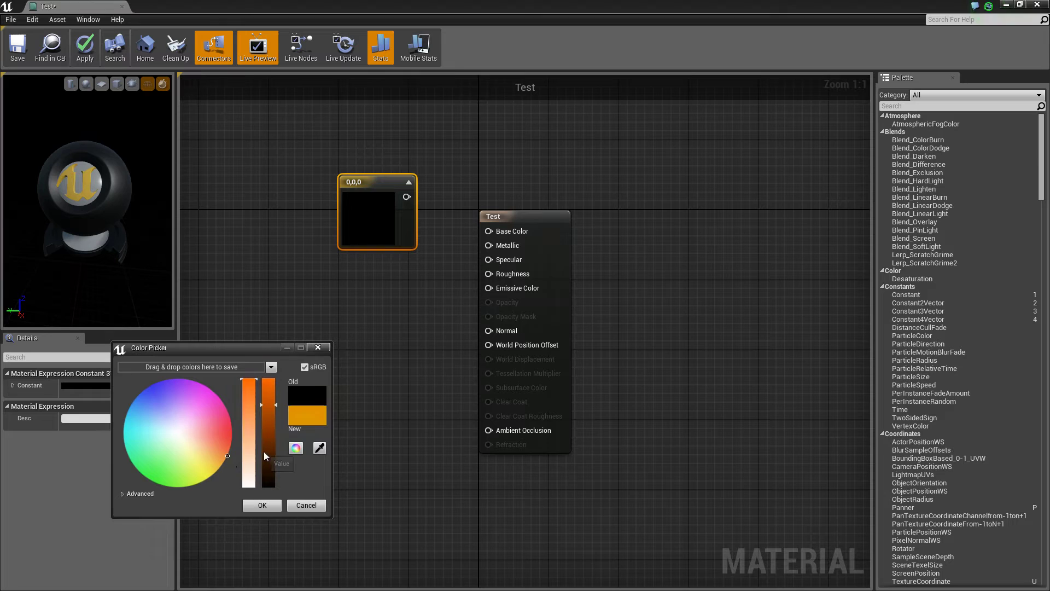
pyautogui.click(263, 457)
pyautogui.click(255, 425)
pyautogui.moveTo(255, 411); pyautogui.dragTo(249, 407)
pyautogui.click(212, 453)
pyautogui.moveTo(212, 453); pyautogui.dragTo(225, 450)
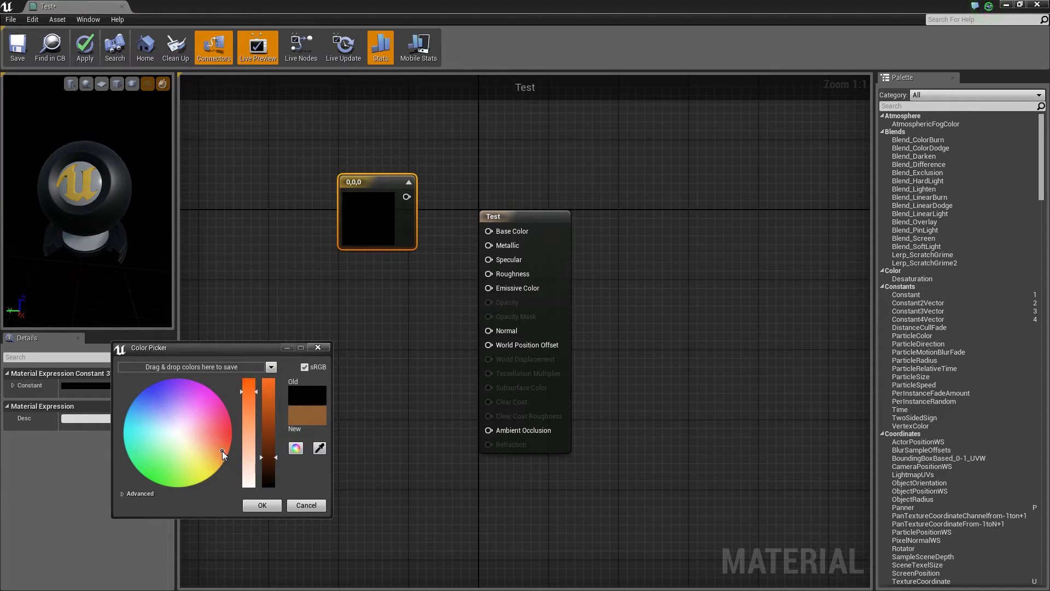
pyautogui.click(276, 504)
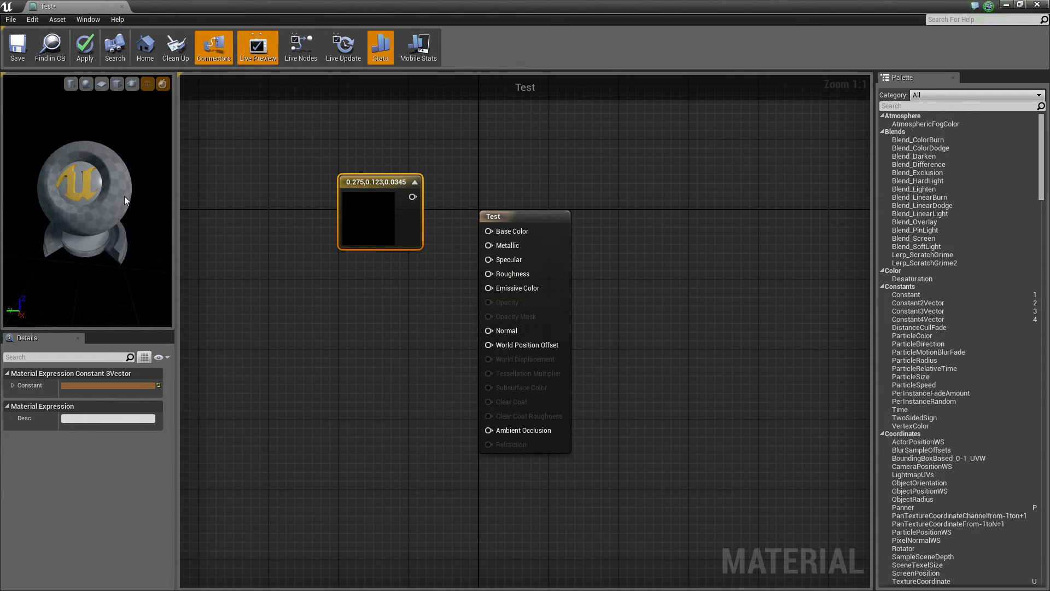
# - Connect the Constant3Vector's output to the Base Color input of the Test node
pyautogui.moveTo(124, 194); pyautogui.dragTo(82, 193)
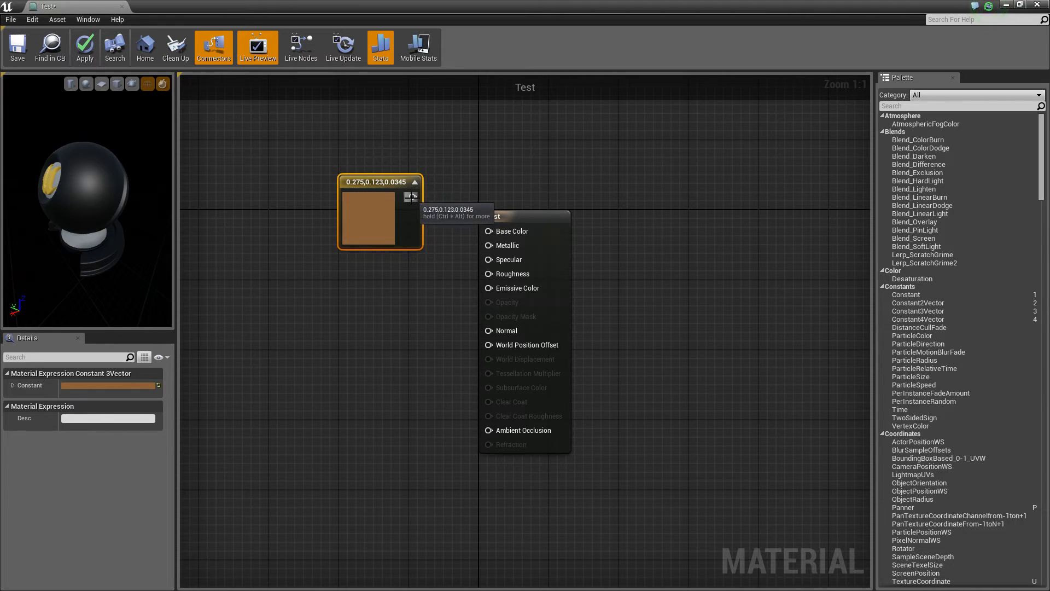
pyautogui.moveTo(411, 197); pyautogui.dragTo(487, 230)
pyautogui.moveTo(107, 201); pyautogui.dragTo(111, 176)
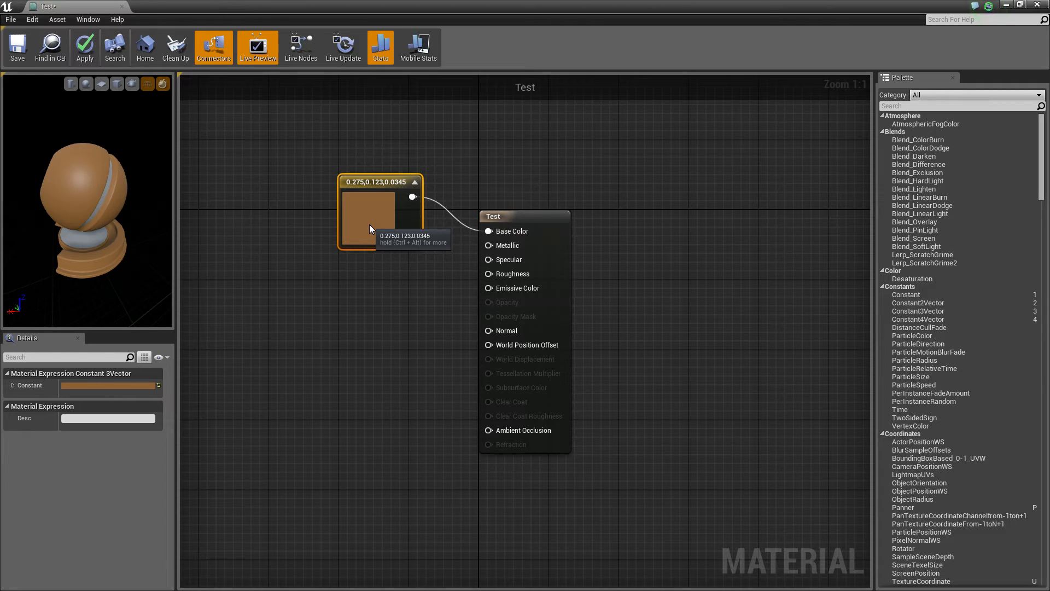
# - Add two Constant nodes below the color node, delete the upper one and select the remaining one
pyautogui.click(402, 297)
pyautogui.moveTo(409, 310); pyautogui.dragTo(386, 295)
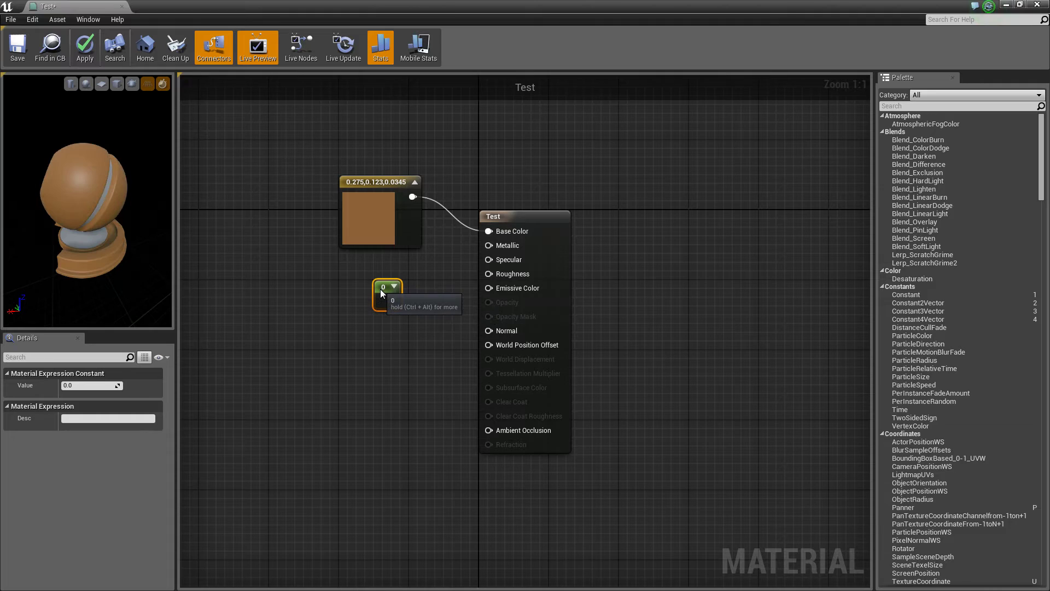
pyautogui.click(339, 356)
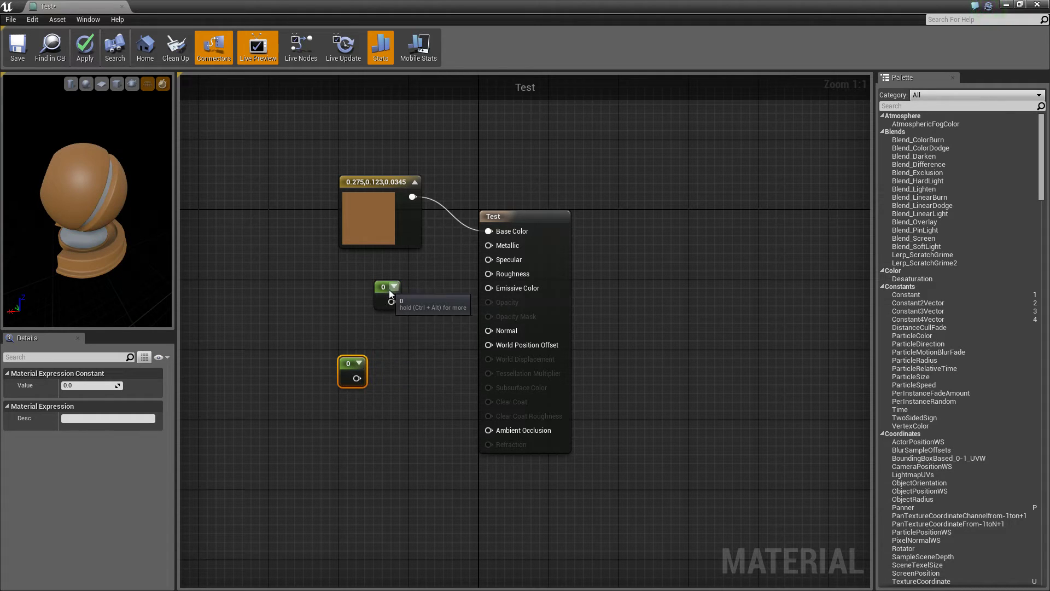
pyautogui.click(391, 287)
pyautogui.click(390, 287)
pyautogui.press('Delete')
pyautogui.click(352, 371)
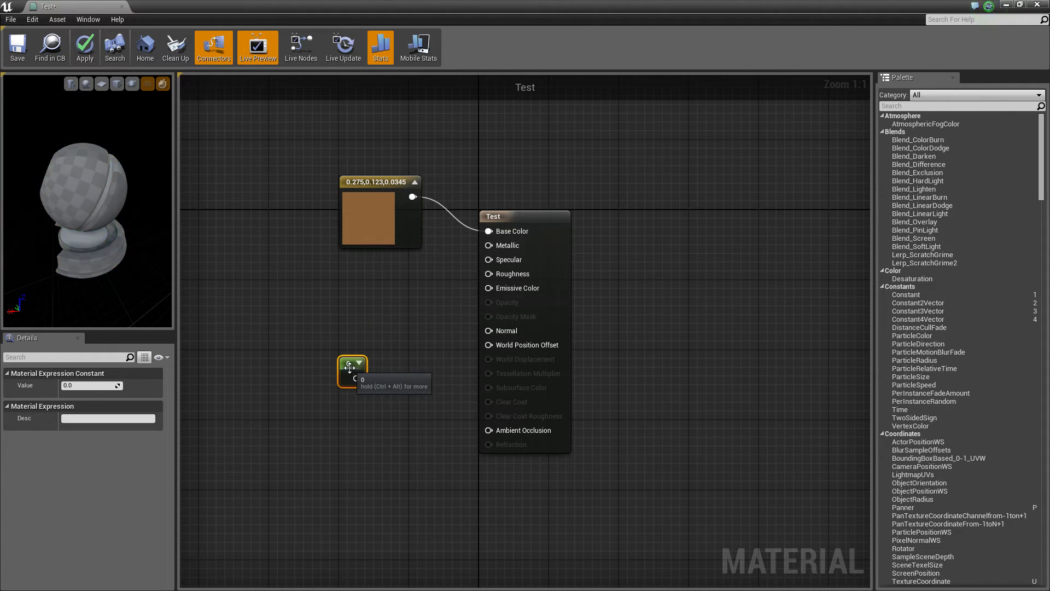
# - Set the Constant's value to about 0.327, expand its preview and move the node up closer to the color node
pyautogui.moveTo(77, 386); pyautogui.dragTo(91, 388)
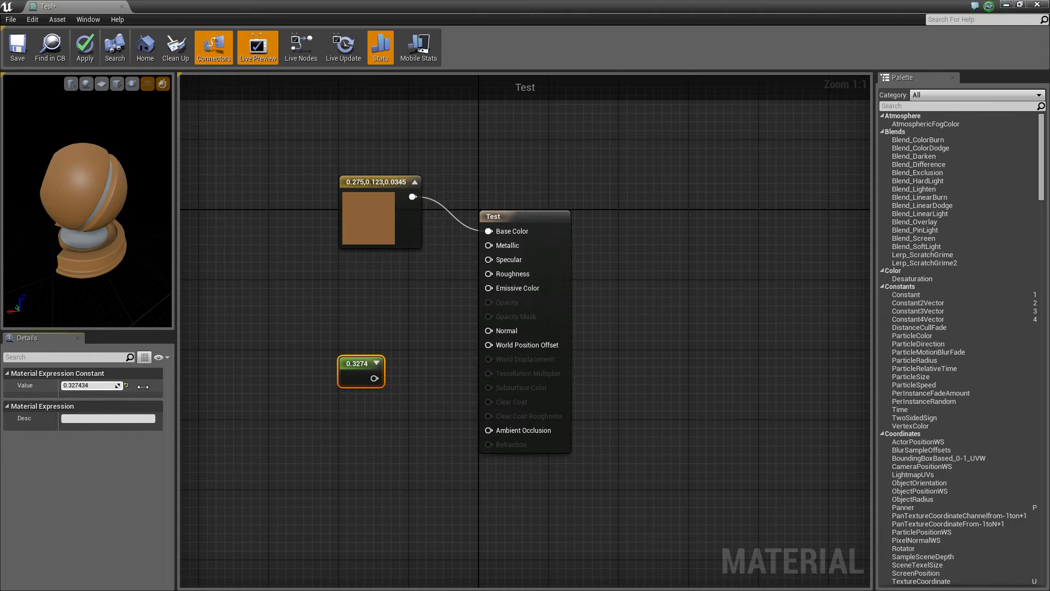
pyautogui.click(375, 364)
pyautogui.moveTo(367, 364); pyautogui.dragTo(367, 314)
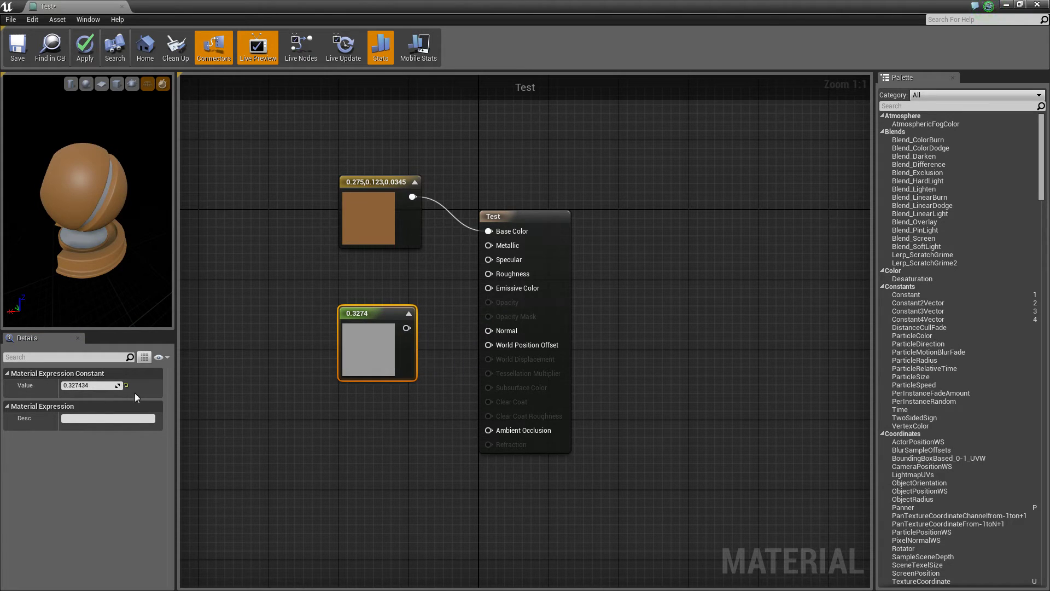
# - Try values of about 0.894 and 12.52 on the Constant node
pyautogui.moveTo(93, 384); pyautogui.dragTo(111, 383)
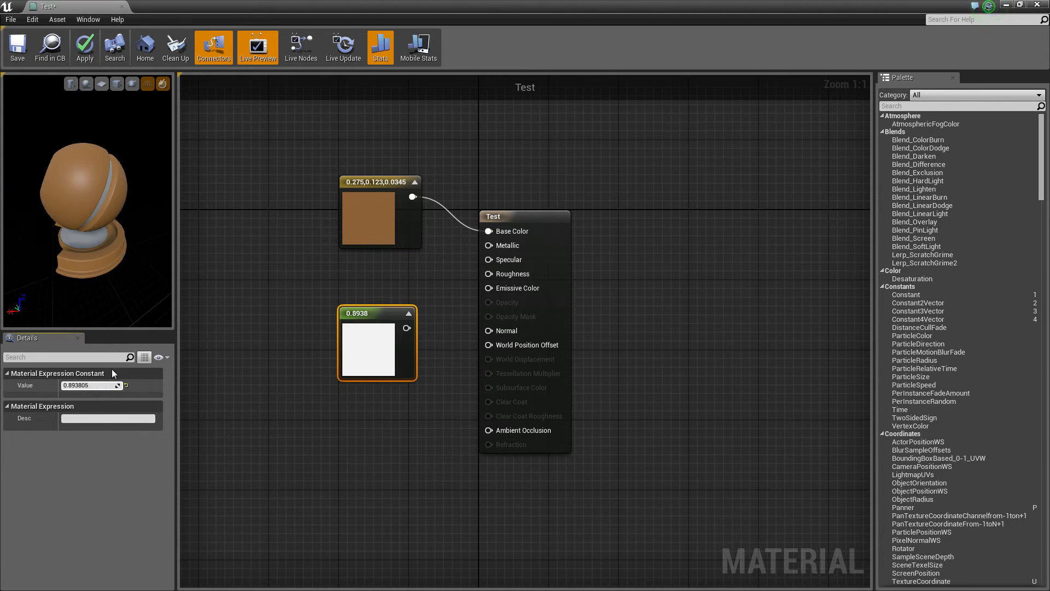
pyautogui.moveTo(126, 183); pyautogui.dragTo(70, 192)
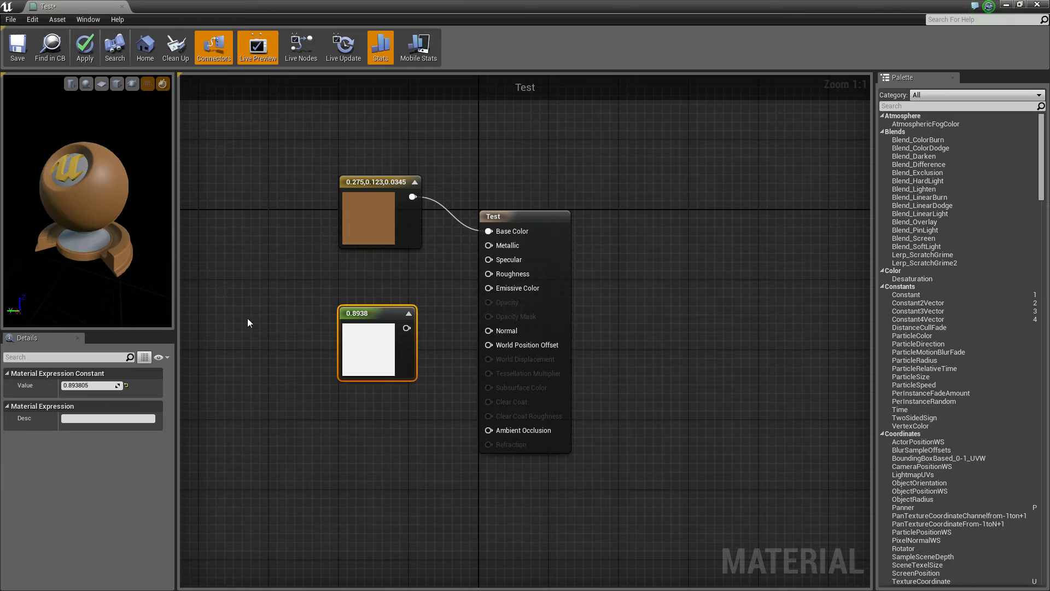
pyautogui.moveTo(93, 385); pyautogui.dragTo(179, 356)
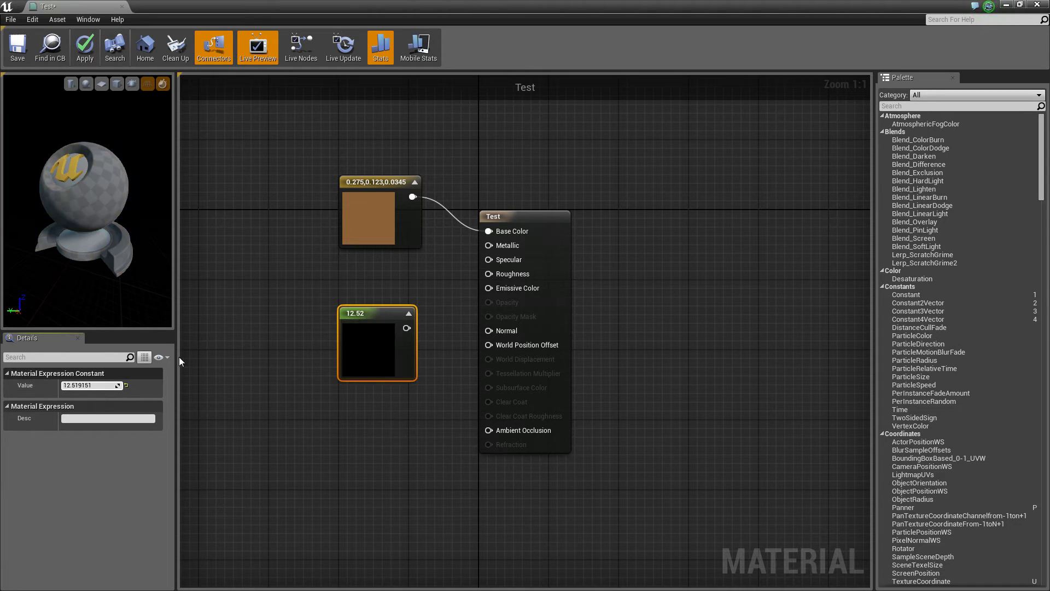
# - Set the Constant's value to 1, connect it to the Test node's Metallic input and inspect the preview mesh
pyautogui.click(109, 385)
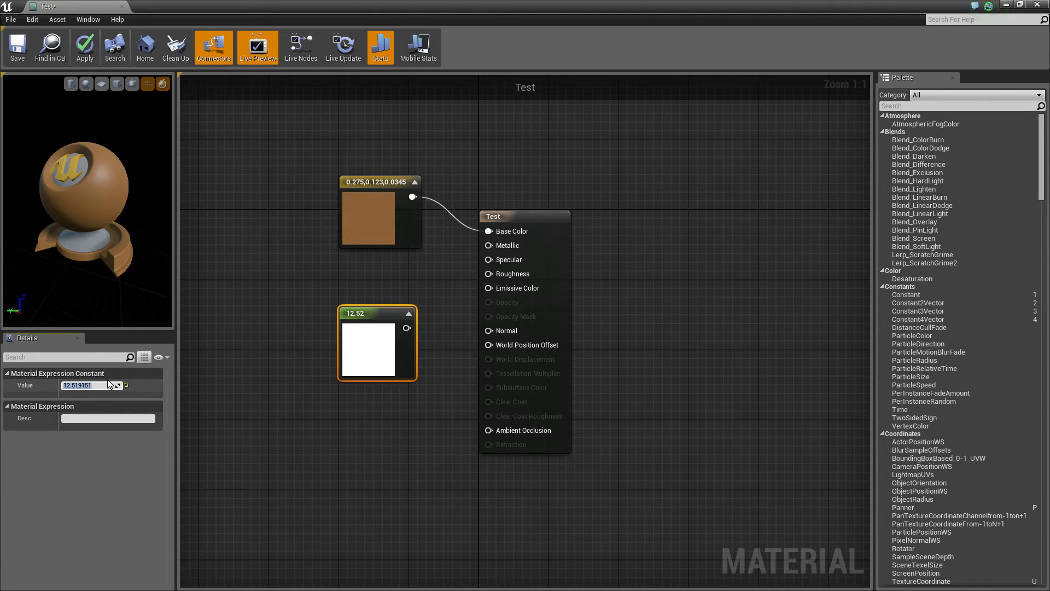
pyautogui.write('1')
pyautogui.press('Return')
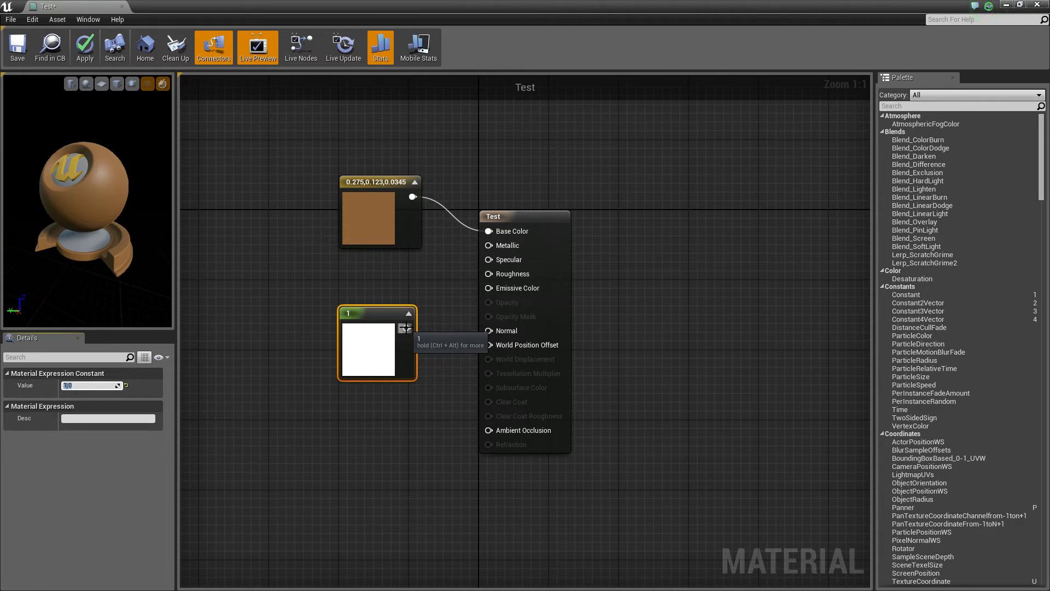
pyautogui.moveTo(406, 328); pyautogui.dragTo(488, 246)
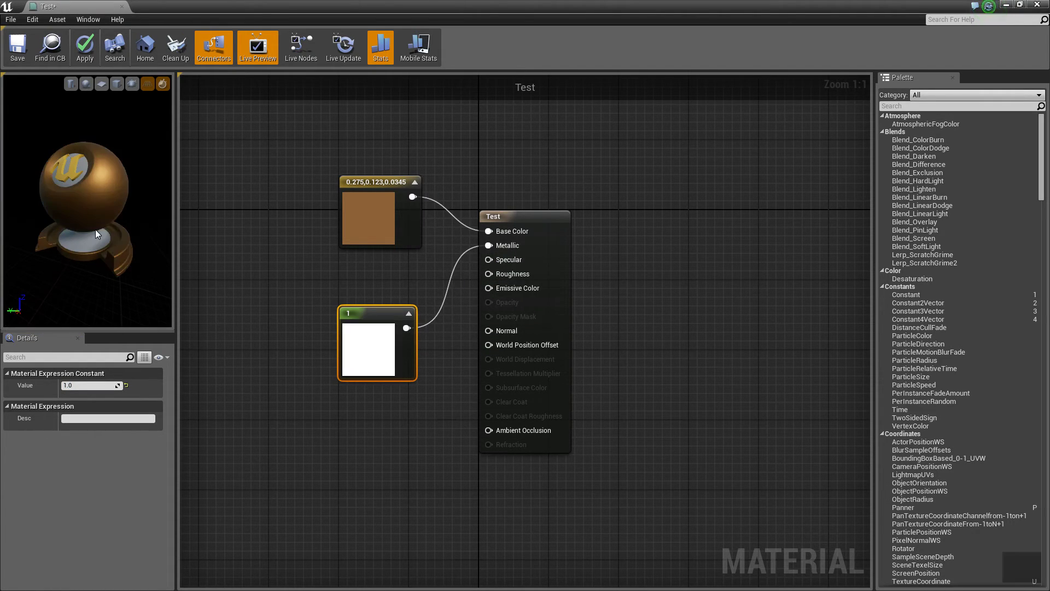
pyautogui.moveTo(109, 186); pyautogui.dragTo(96, 198)
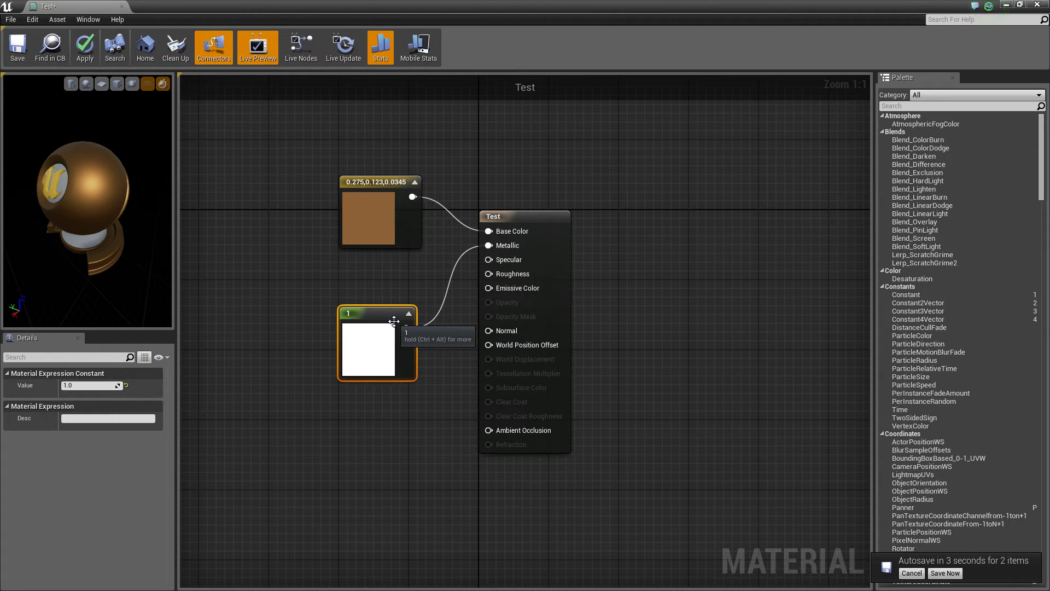
pyautogui.moveTo(80, 176); pyautogui.dragTo(87, 192)
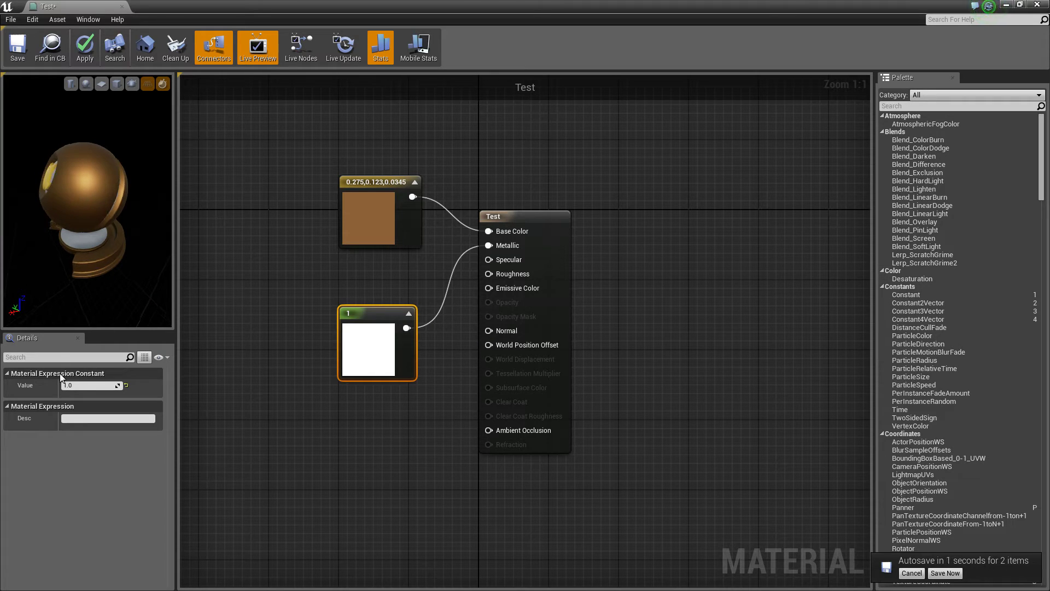
# - Try the Metallic constant at 0, inspect the preview mesh, and set the value back to 1
pyautogui.click(107, 384)
pyautogui.write('0')
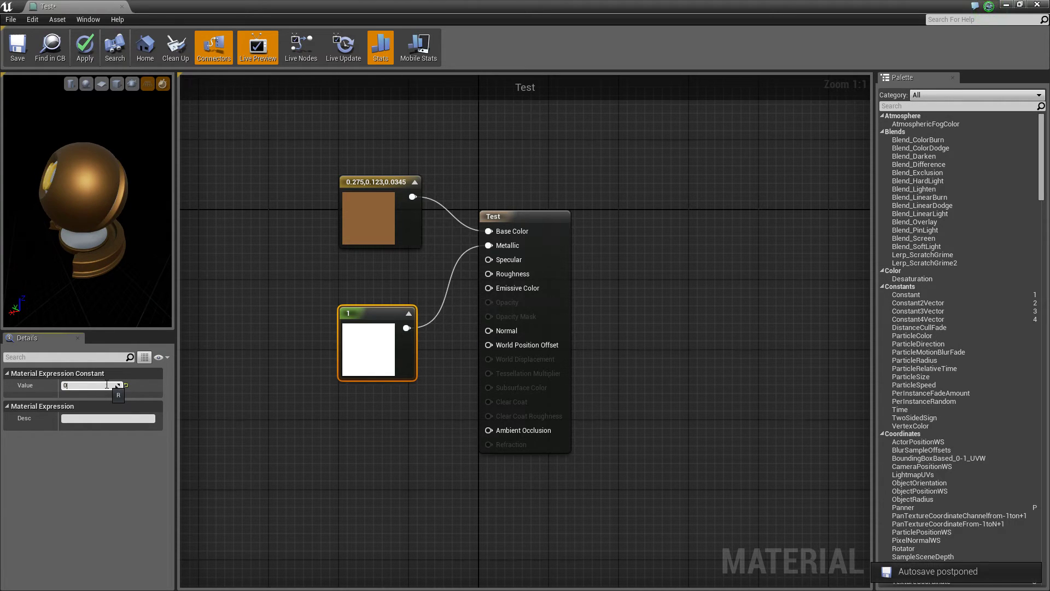
pyautogui.press('Return')
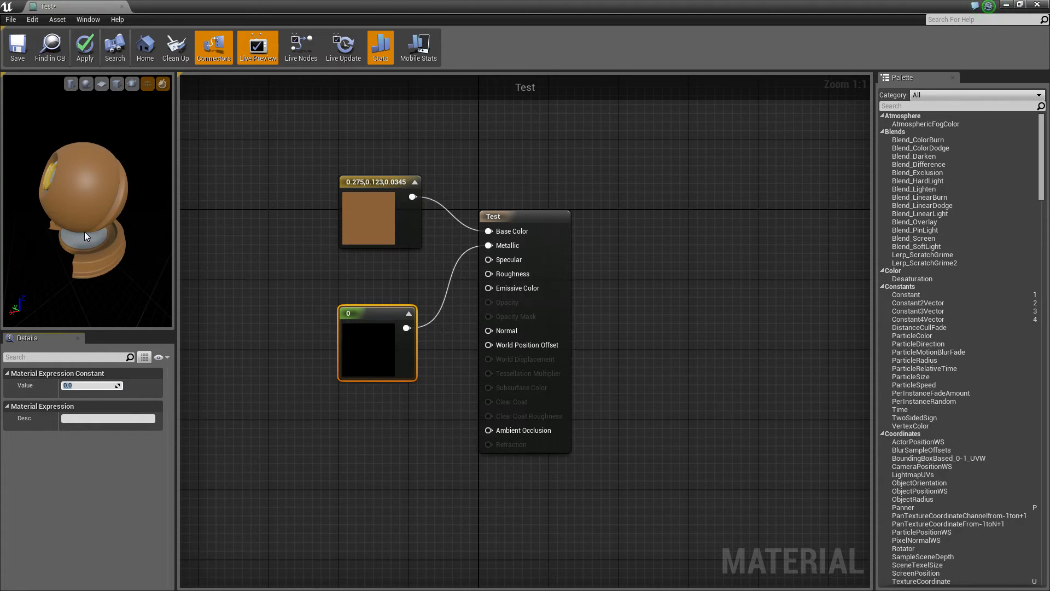
pyautogui.moveTo(84, 232); pyautogui.dragTo(77, 267)
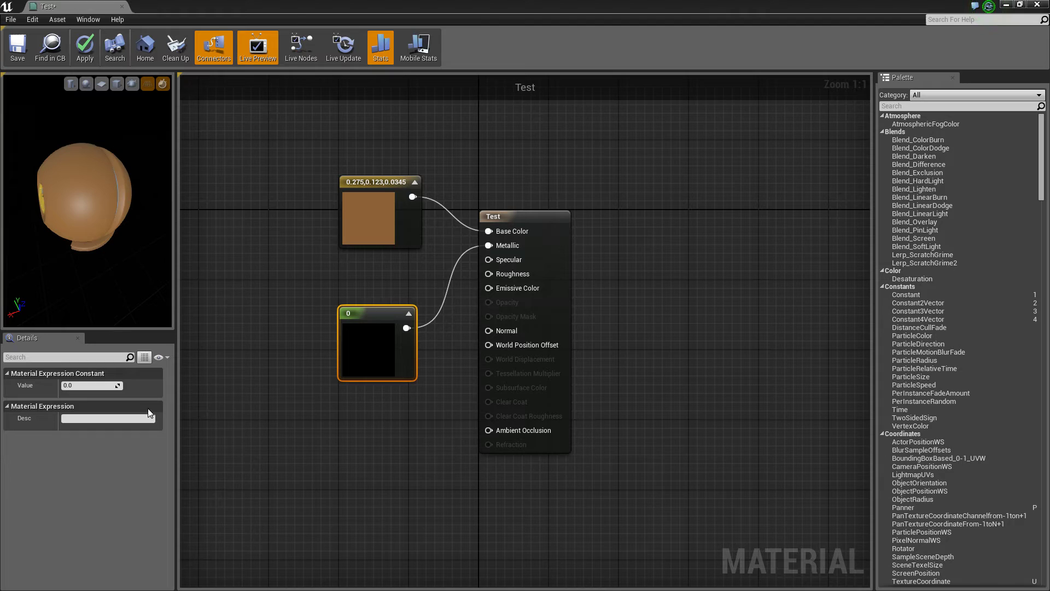
pyautogui.click(94, 386)
pyautogui.write('1')
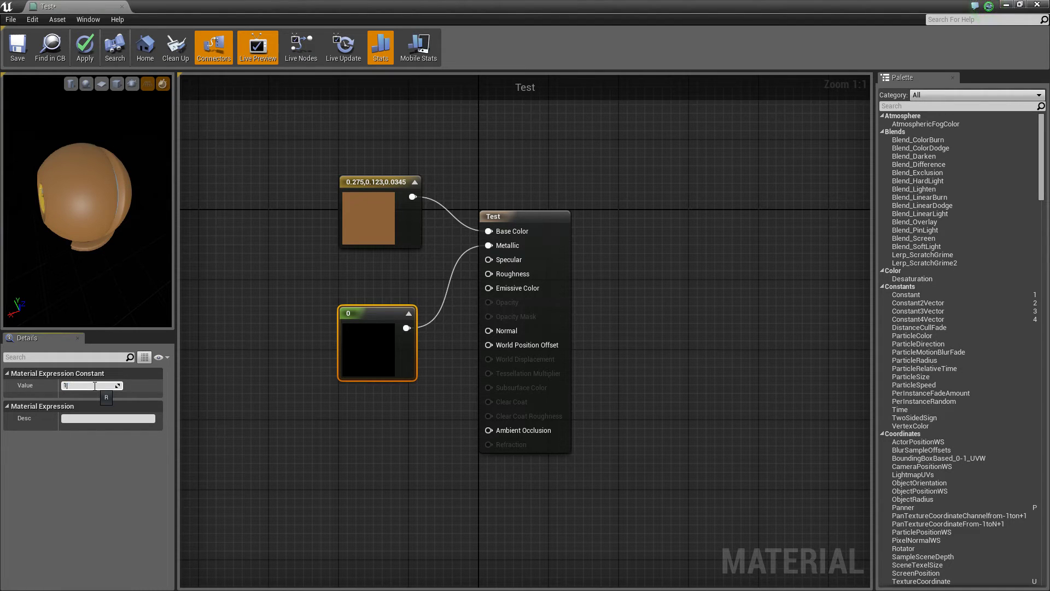
pyautogui.press('Return')
pyautogui.moveTo(90, 246); pyautogui.dragTo(102, 210)
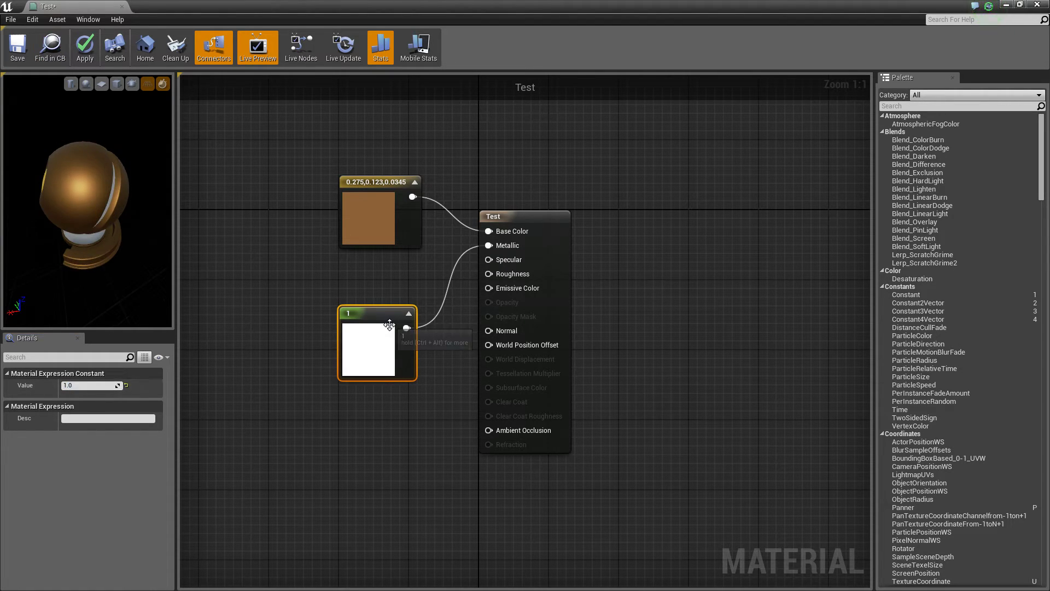
# - Collapse the previews of the color and Metallic constant nodes and move both nodes up and closer to the Test node
pyautogui.click(408, 313)
pyautogui.click(415, 182)
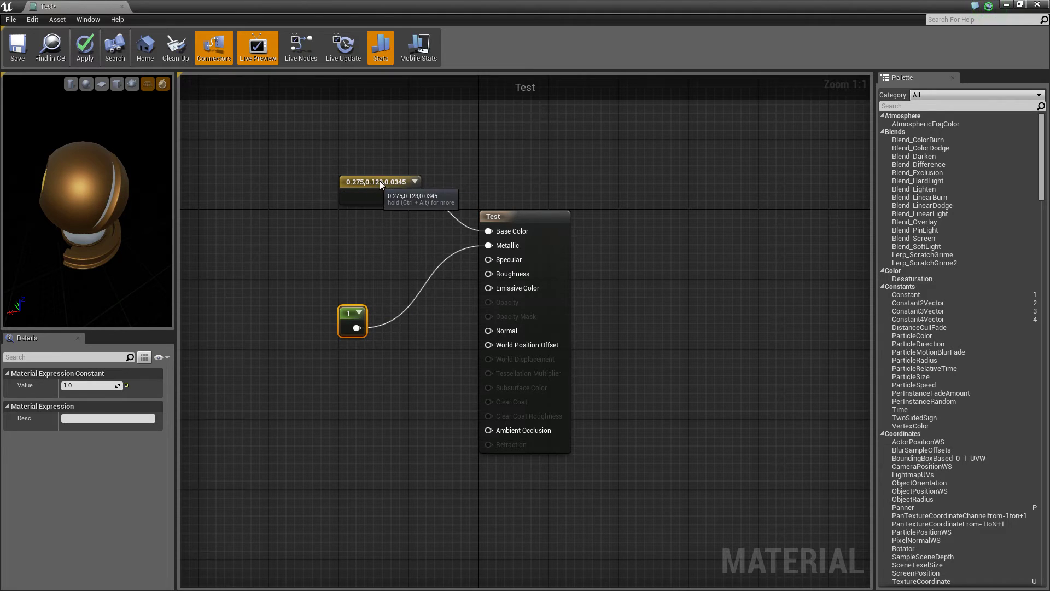
pyautogui.moveTo(380, 183); pyautogui.dragTo(388, 166)
pyautogui.click(379, 244)
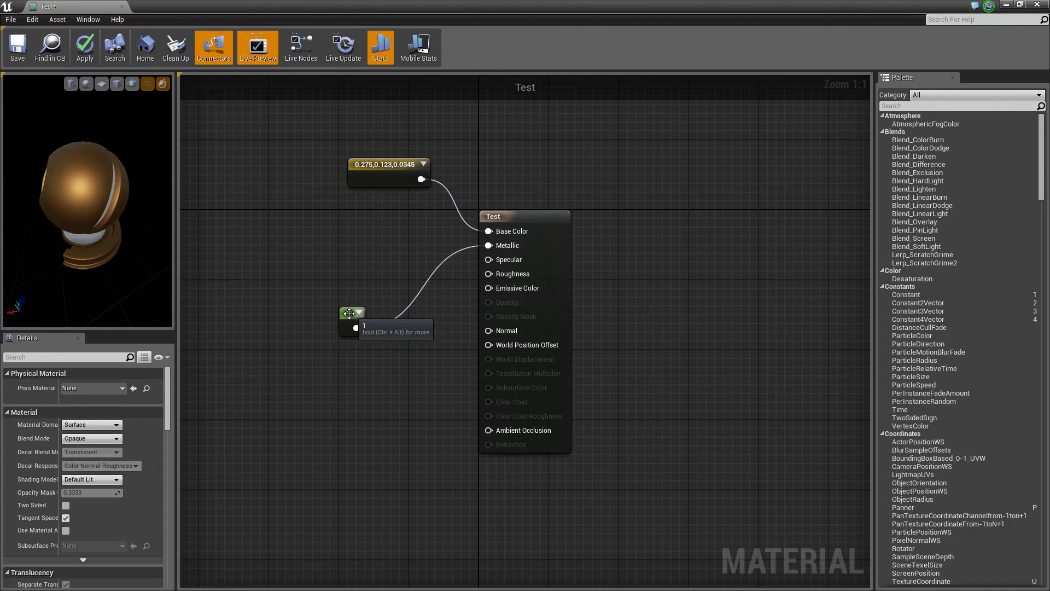
pyautogui.moveTo(348, 313); pyautogui.dragTo(384, 243)
# - Add another Constant node below the Metallic one, then expand the Metallic constant's preview and move it up under the color node
pyautogui.click(373, 294)
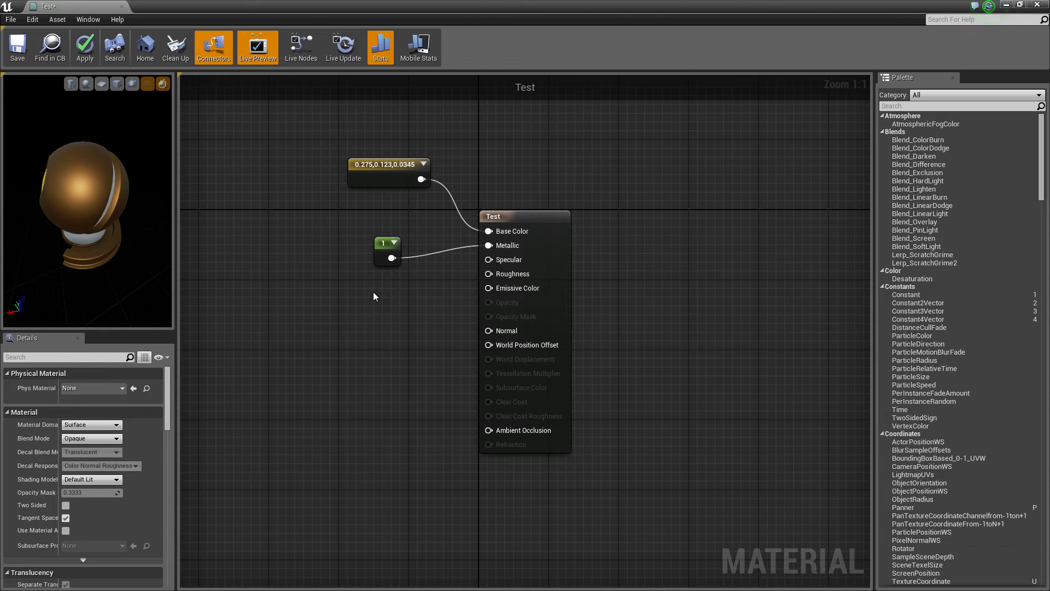
pyautogui.click(374, 293)
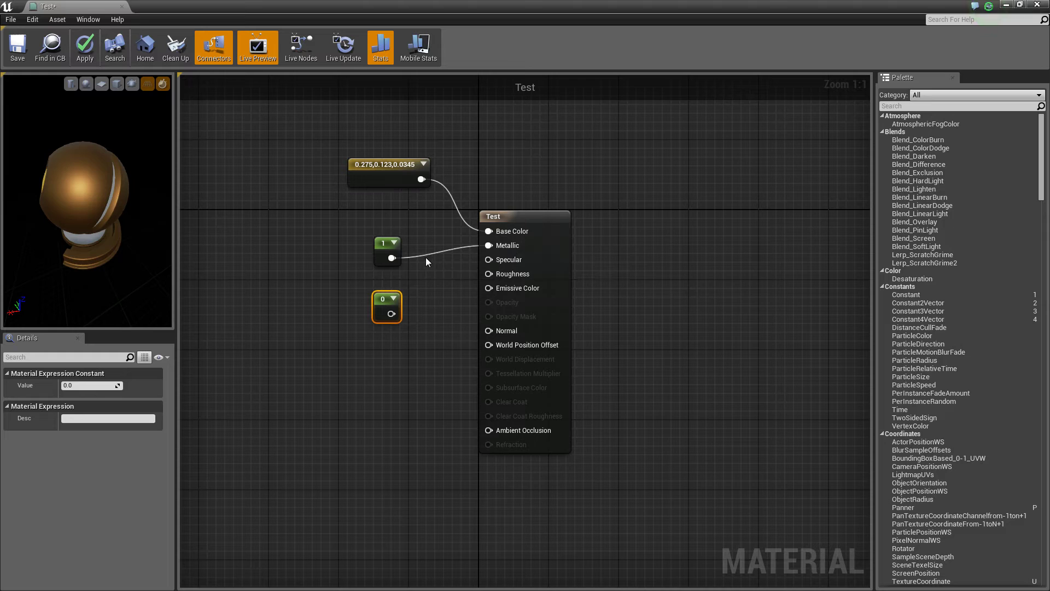
pyautogui.click(393, 243)
pyautogui.moveTo(388, 230); pyautogui.dragTo(369, 200)
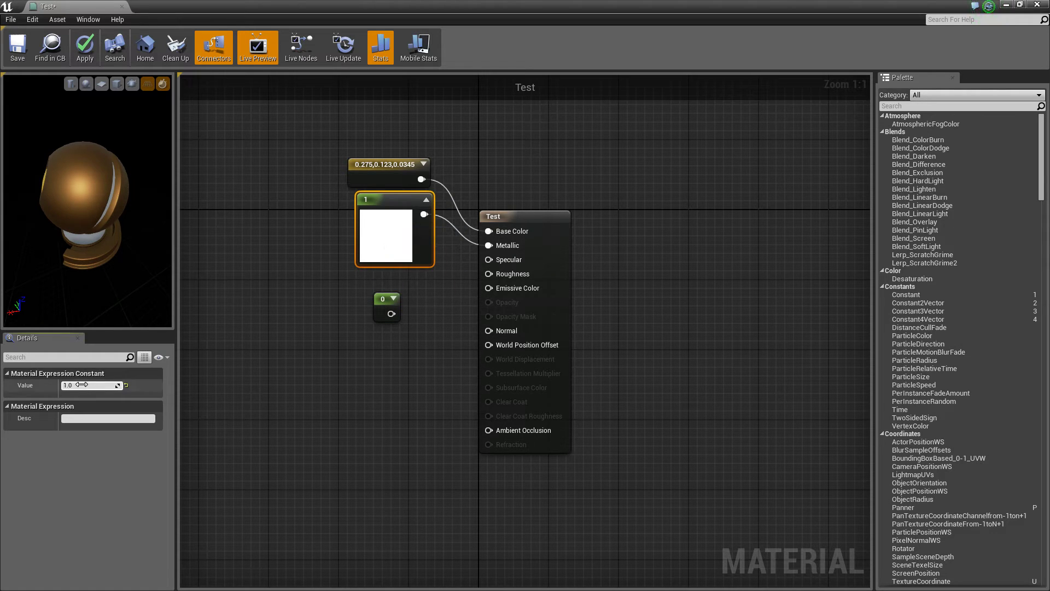
# - Try the Metallic constant at about -0.035 and at 0, and restore its value to 1
pyautogui.moveTo(81, 384)
pyautogui.mouseDown()
pyautogui.moveTo(63, 384)
pyautogui.moveTo(86, 385)
pyautogui.mouseUp()
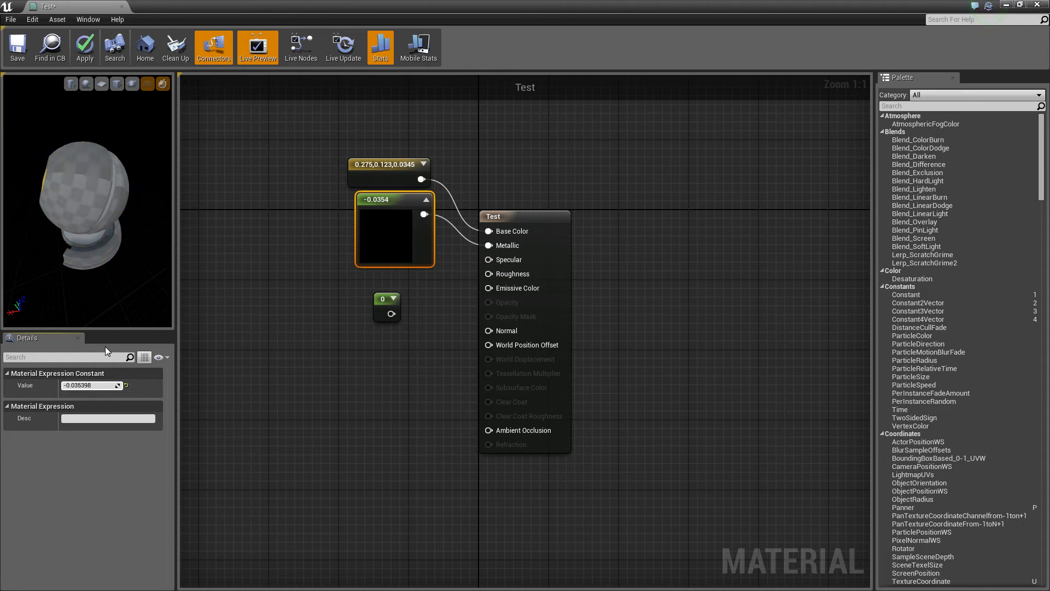
pyautogui.click(94, 384)
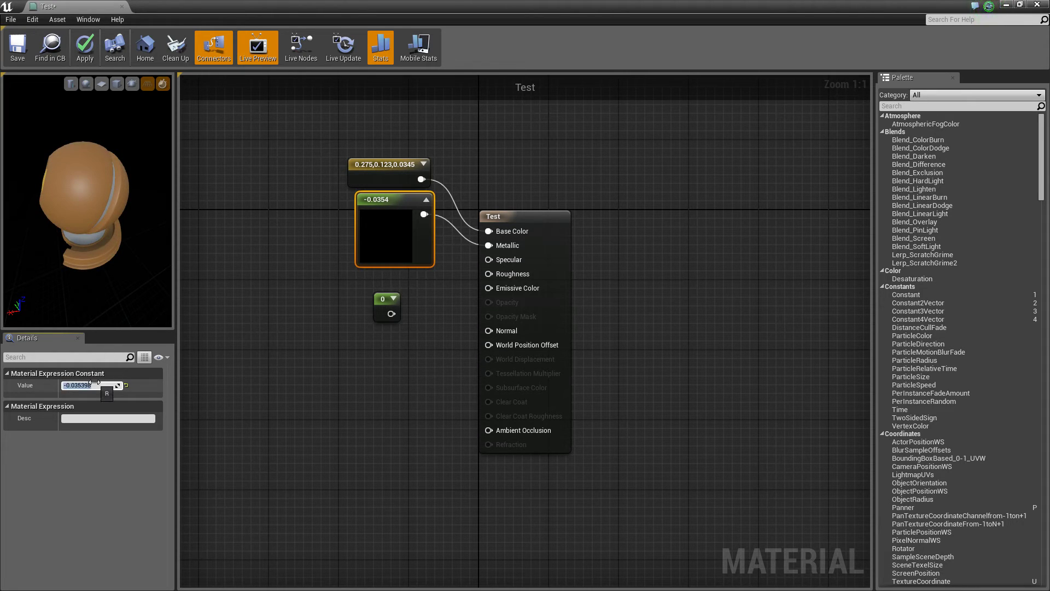
pyautogui.write('0')
pyautogui.press('Return')
pyautogui.write('1')
pyautogui.press('Return')
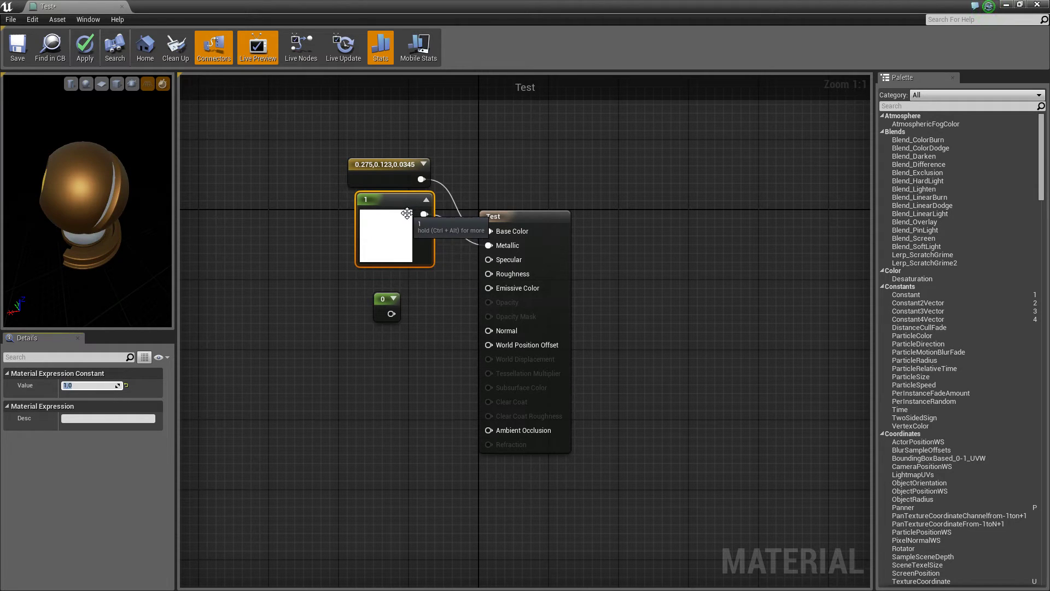
# - Space out the two Constant nodes, connect the lower one to the Test node's Roughness input and expand its preview
pyautogui.moveTo(411, 256); pyautogui.dragTo(411, 264)
pyautogui.click(396, 309)
pyautogui.moveTo(395, 308); pyautogui.dragTo(489, 274)
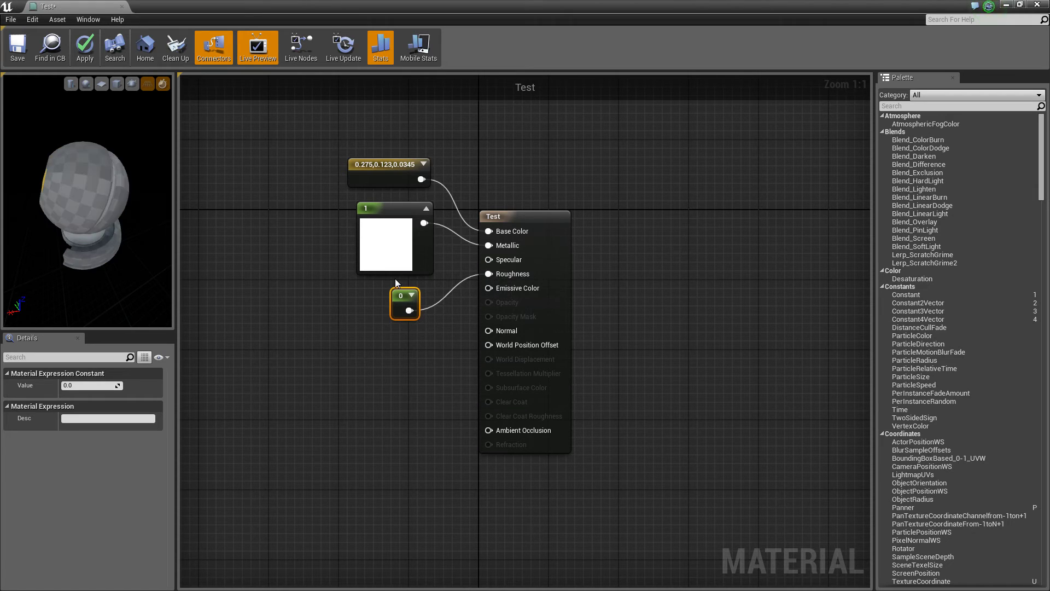
pyautogui.click(411, 295)
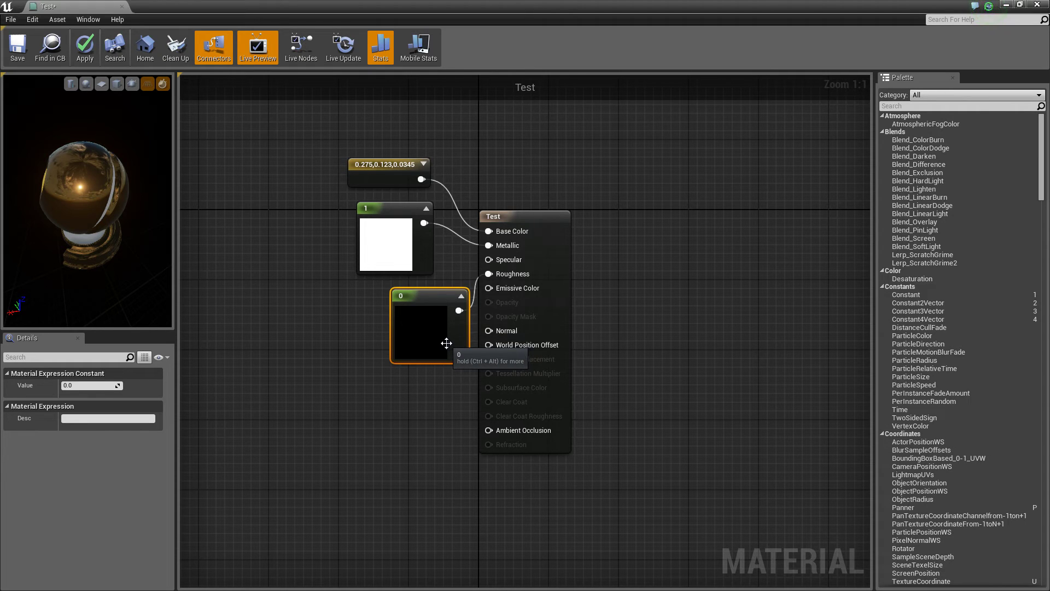
# - Try the Roughness constant at 1 and check the preview mesh from several angles
pyautogui.click(98, 385)
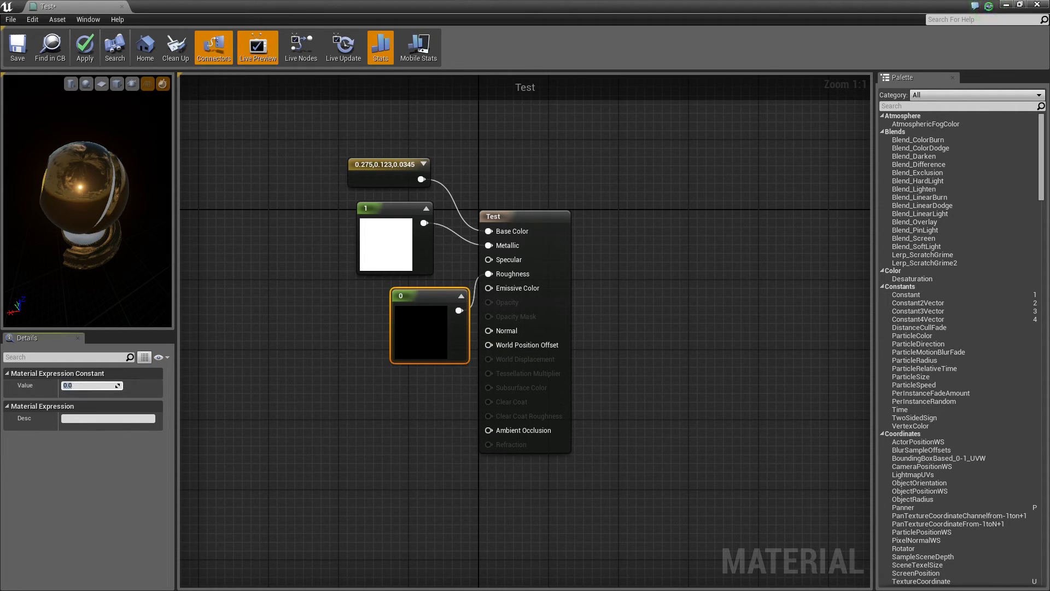
pyautogui.write('1')
pyautogui.press('Return')
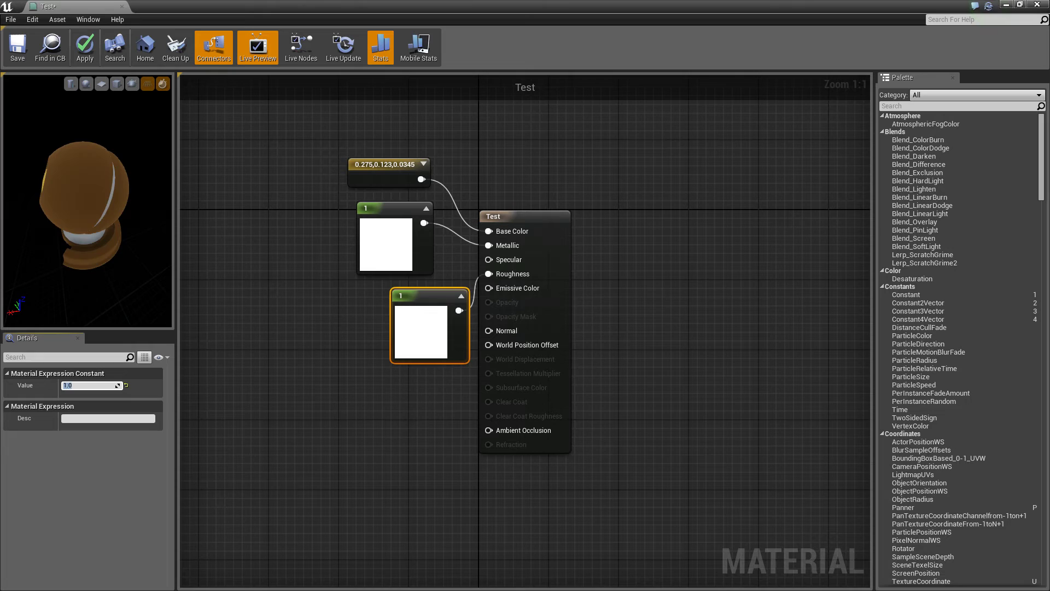
pyautogui.moveTo(66, 164); pyautogui.dragTo(91, 148)
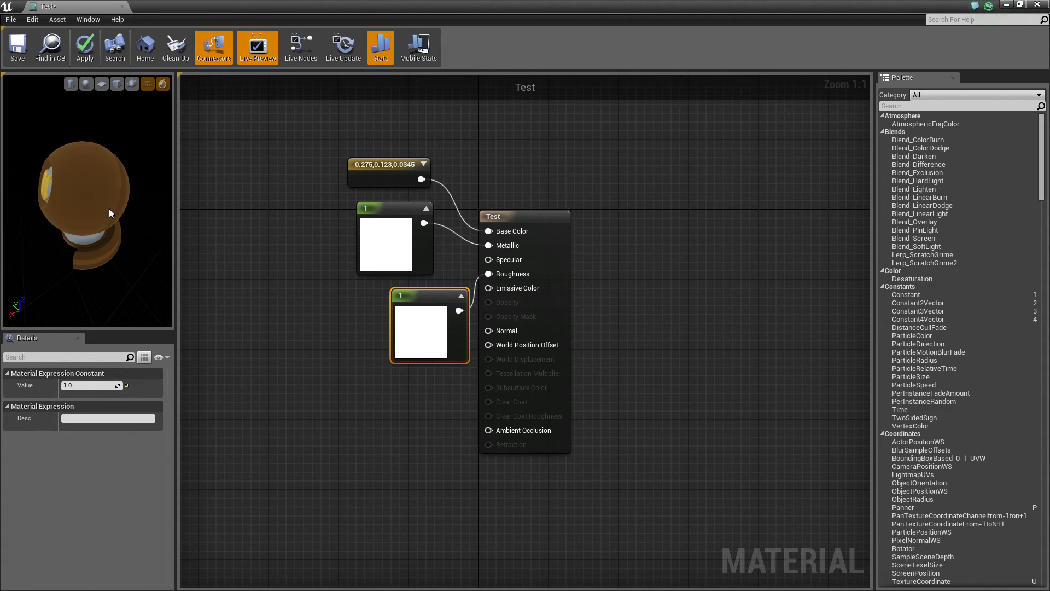
pyautogui.moveTo(110, 209); pyautogui.dragTo(119, 219)
# - Try the Metallic constant at 0, inspect the preview mesh up close, and restore the value to 1
pyautogui.click(386, 241)
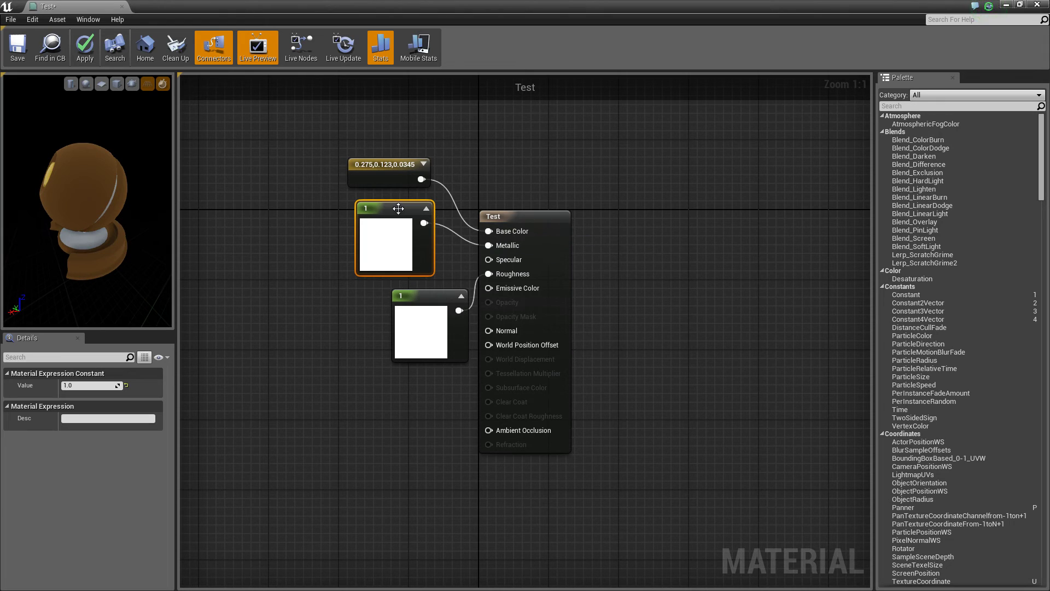
pyautogui.click(88, 385)
pyautogui.write('0')
pyautogui.press('Return')
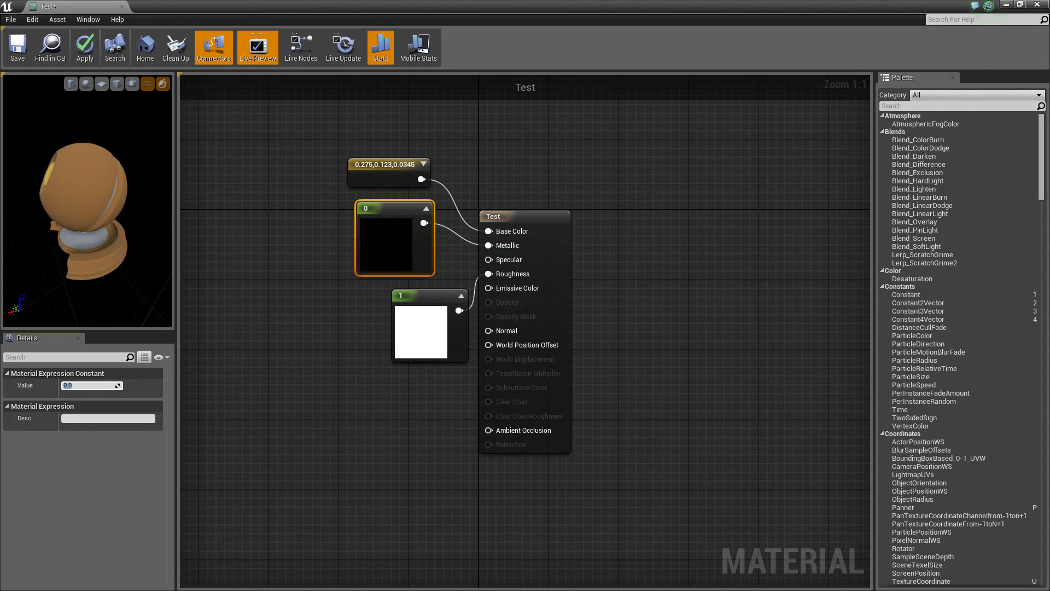
pyautogui.moveTo(54, 227); pyautogui.dragTo(175, 210)
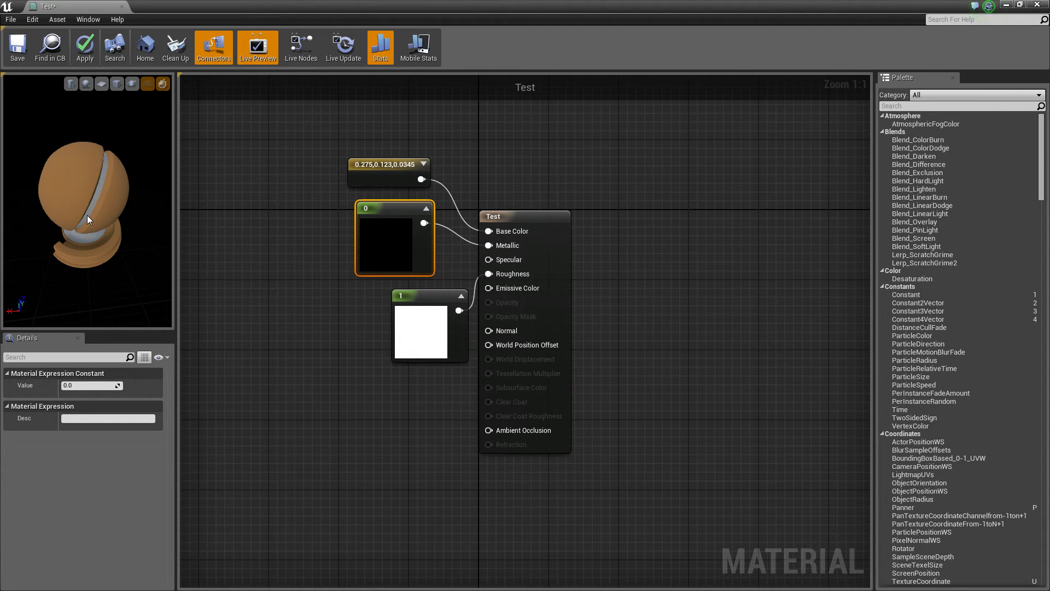
pyautogui.moveTo(87, 215); pyautogui.dragTo(107, 202)
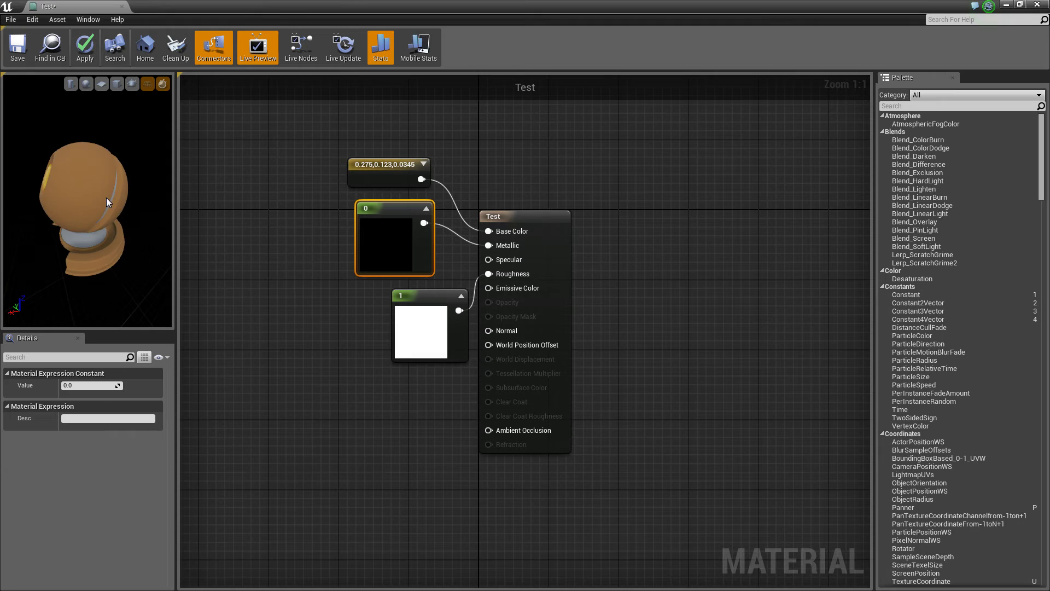
pyautogui.moveTo(106, 198); pyautogui.dragTo(18, 200)
pyautogui.scroll(5, 88, 191)
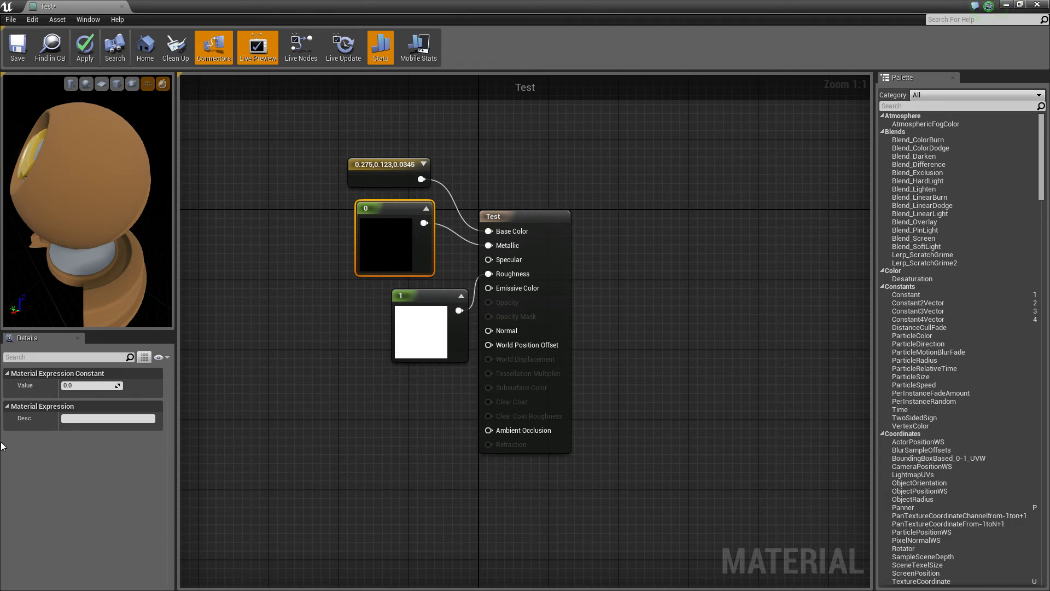
pyautogui.click(88, 385)
pyautogui.write('1')
pyautogui.press('Return')
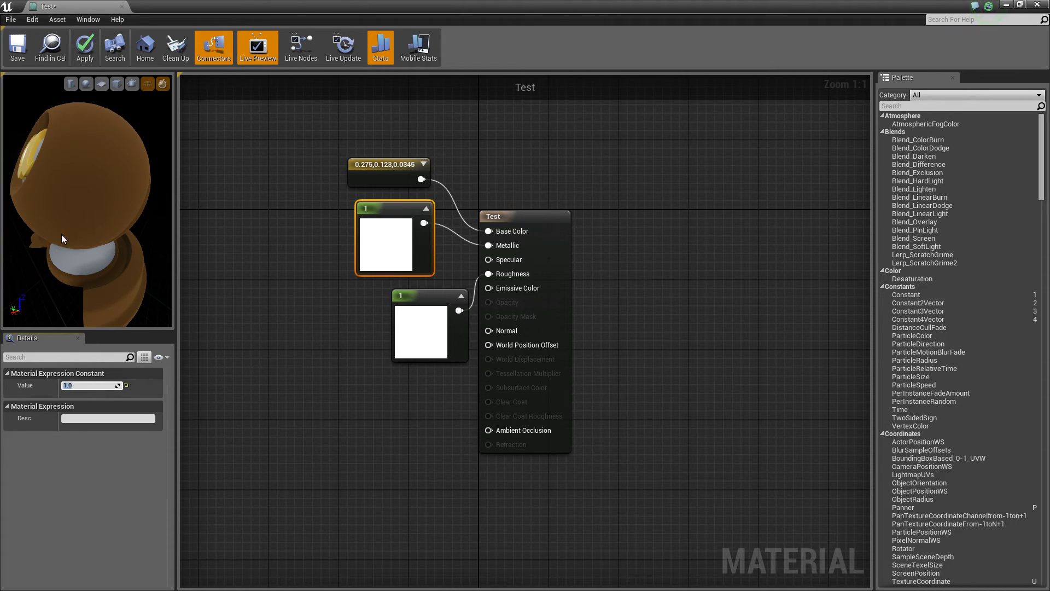
# - Try the Roughness constant at 0.7 and at 0.1, checking each value on the preview mesh
pyautogui.click(413, 321)
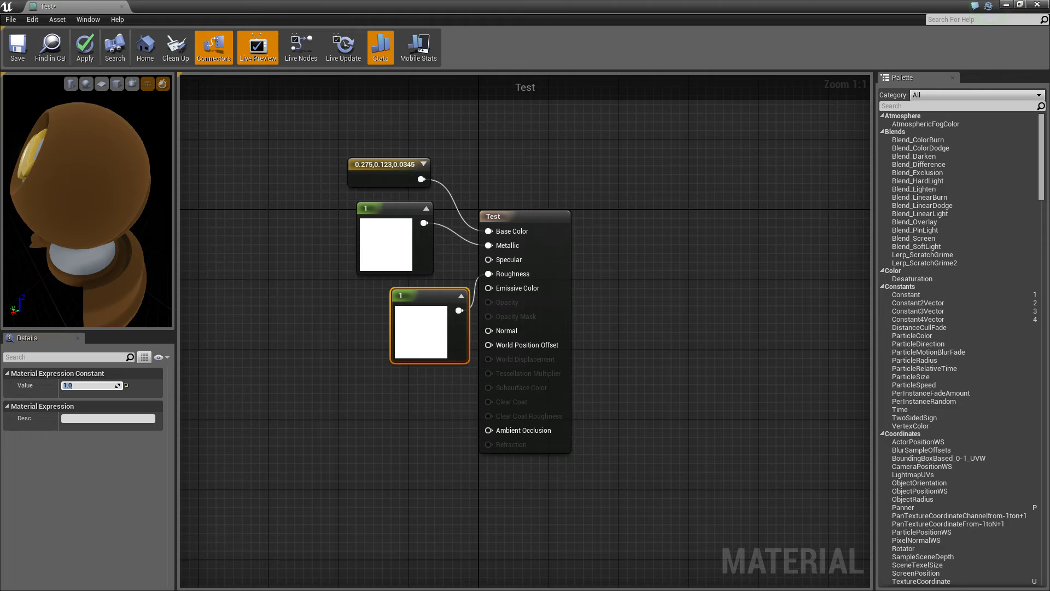
pyautogui.write('.7')
pyautogui.press('Return')
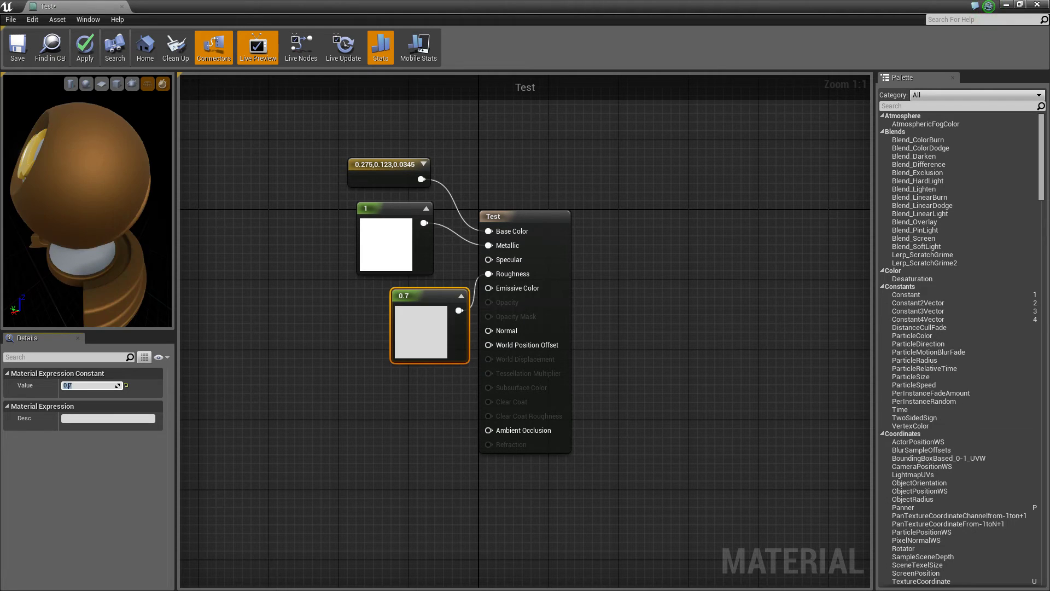
pyautogui.moveTo(125, 180); pyautogui.dragTo(98, 187)
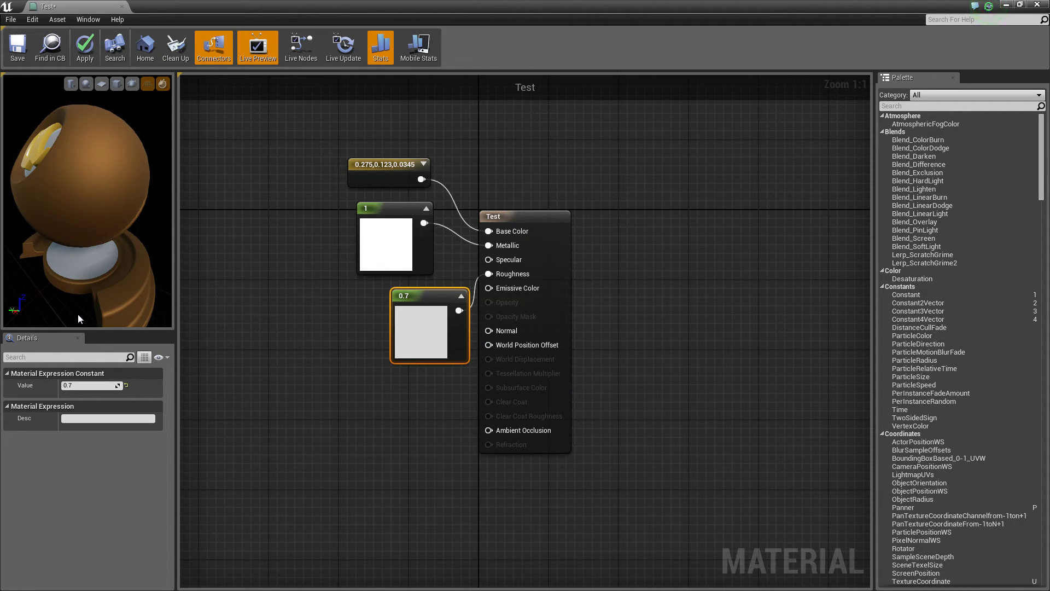
pyautogui.click(87, 385)
pyautogui.write('0.1')
pyautogui.press('Return')
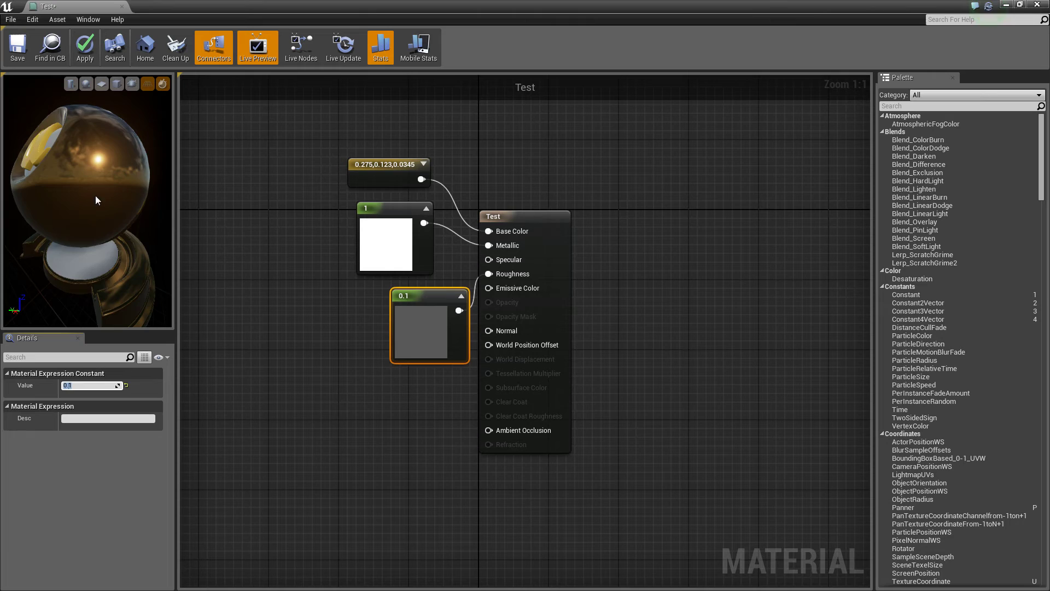
pyautogui.moveTo(95, 195)
pyautogui.mouseDown()
pyautogui.moveTo(32, 236)
pyautogui.moveTo(95, 195)
pyautogui.mouseUp()
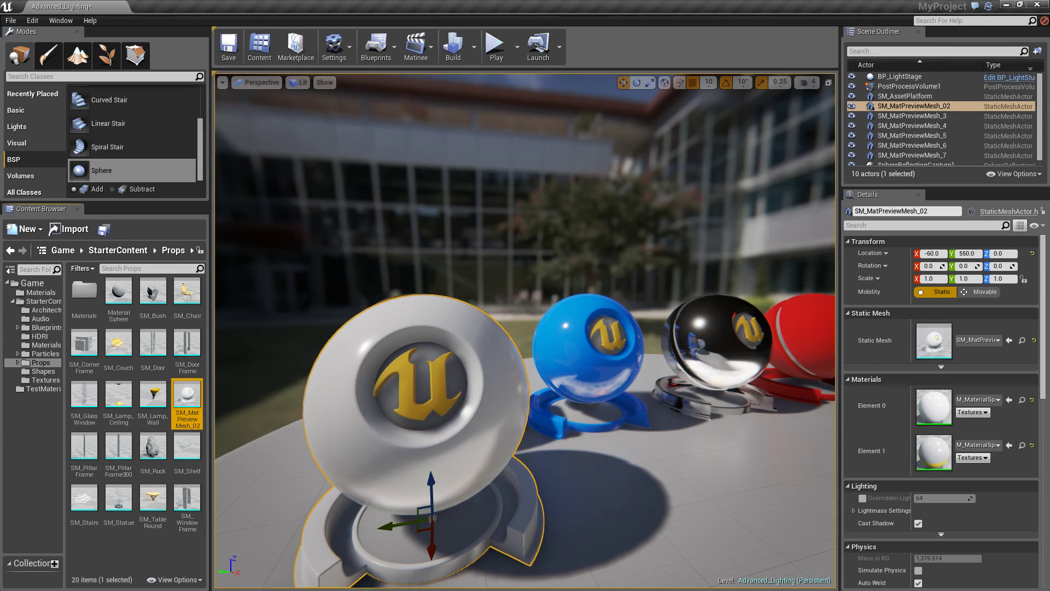
# - Switch to the level editor, open the TestMaterials folder and assign the Test material to SM_MatPreviewMesh_02
pyautogui.click(231, 2)
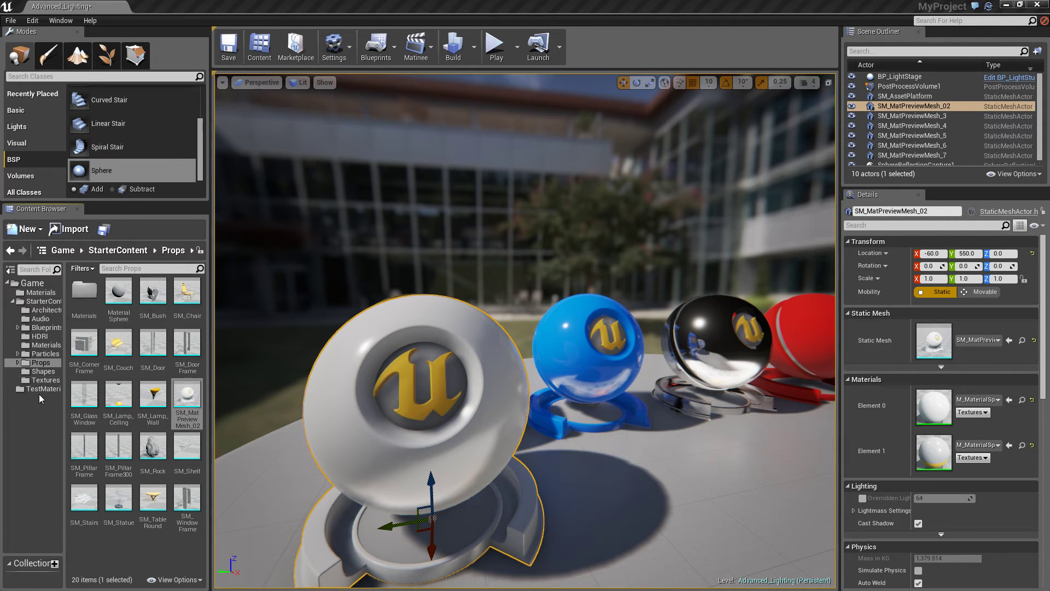
pyautogui.click(41, 389)
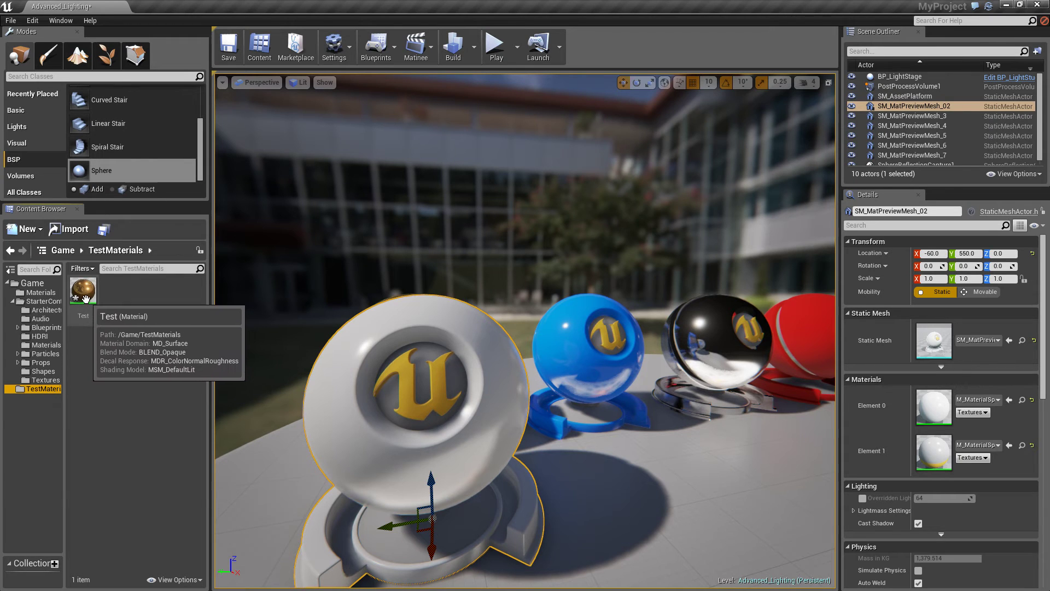
pyautogui.moveTo(85, 298); pyautogui.dragTo(336, 406)
# - Examine the Test material's reflections on SM_MatPreviewMesh_02 from several sides, comparing it with the neighboring gold mesh
pyautogui.press('f')
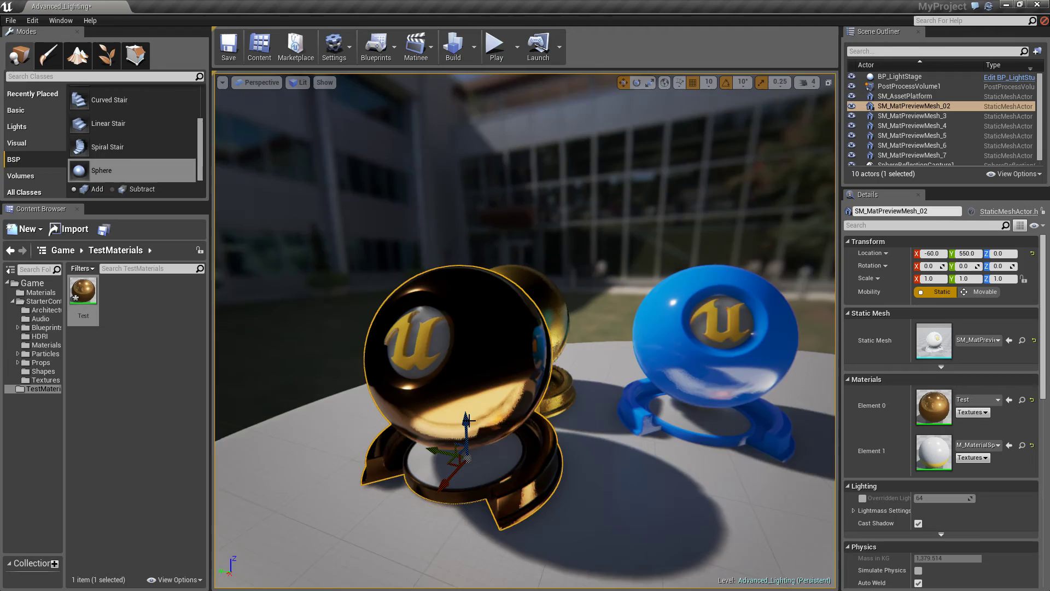
pyautogui.moveTo(469, 421); pyautogui.dragTo(416, 397, button='right')
pyautogui.scroll(2, 436, 424)
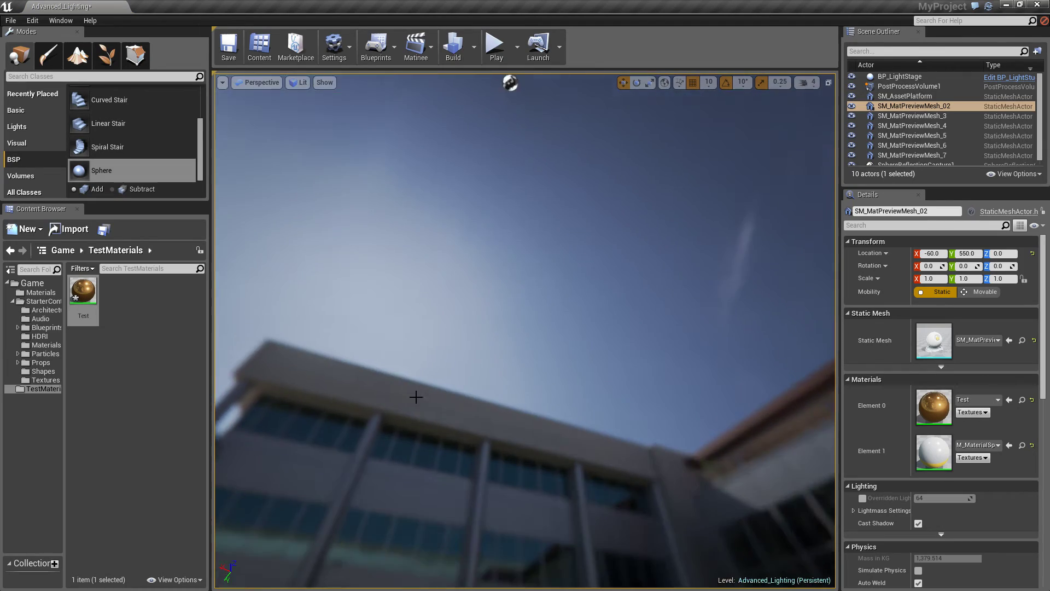
pyautogui.keyDown('alt'); pyautogui.moveTo(416, 397); pyautogui.dragTo(517, 552); pyautogui.keyUp('alt')
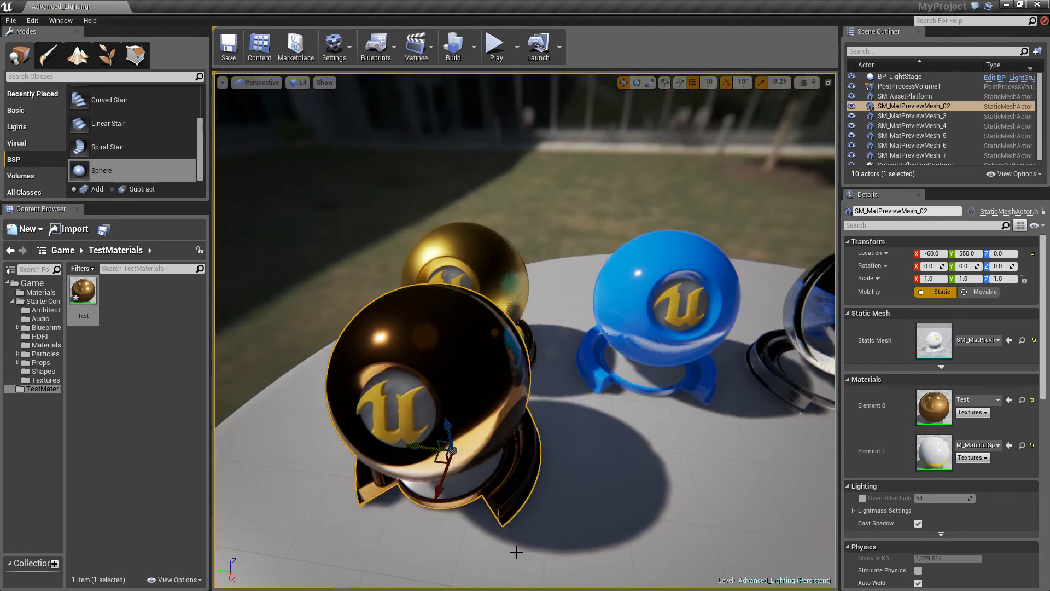
pyautogui.press('w')
pyautogui.moveTo(516, 551); pyautogui.dragTo(655, 243, button='right')
pyautogui.press('s')
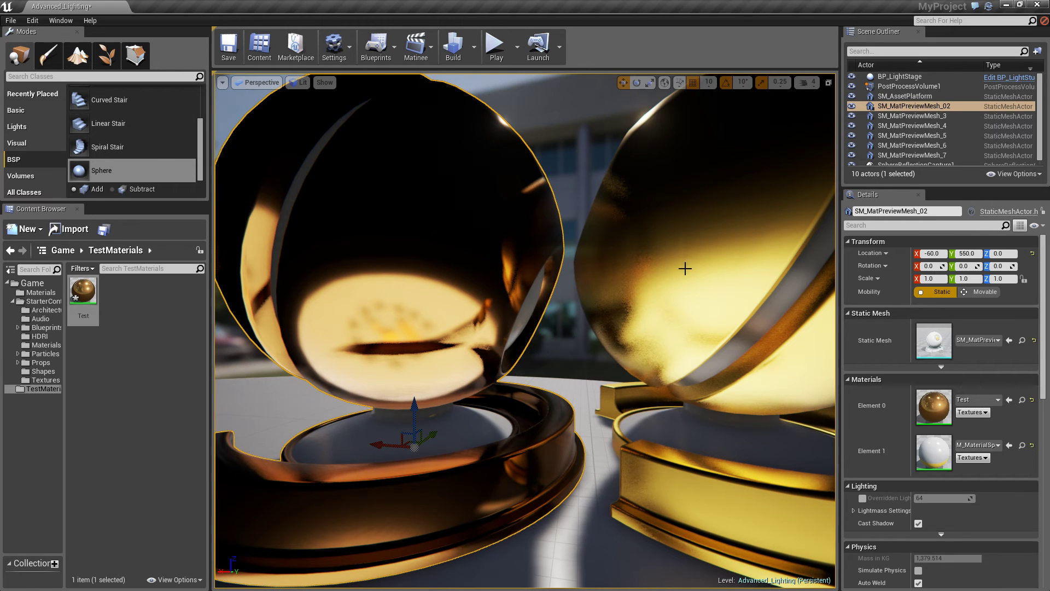
pyautogui.moveTo(673, 252); pyautogui.dragTo(645, 270, button='right')
pyautogui.moveTo(709, 203); pyautogui.dragTo(781, 290, button='right')
pyautogui.moveTo(707, 318); pyautogui.dragTo(684, 396, button='right')
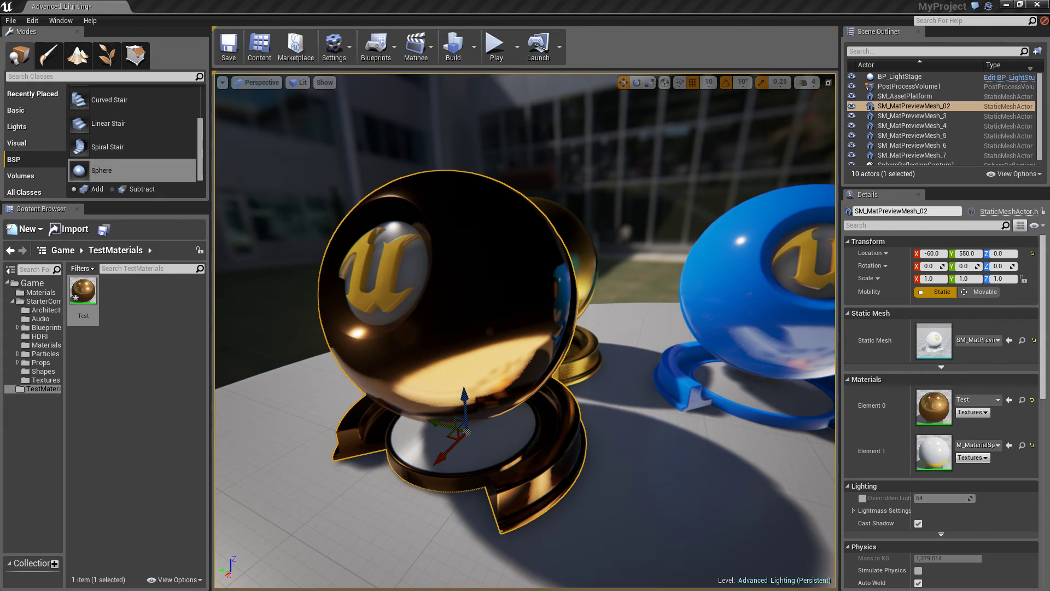
# - Place the Test material editor as a small window over the level editor and bring the Roughness constant into view
pyautogui.moveTo(525, 171); pyautogui.dragTo(838, 28)
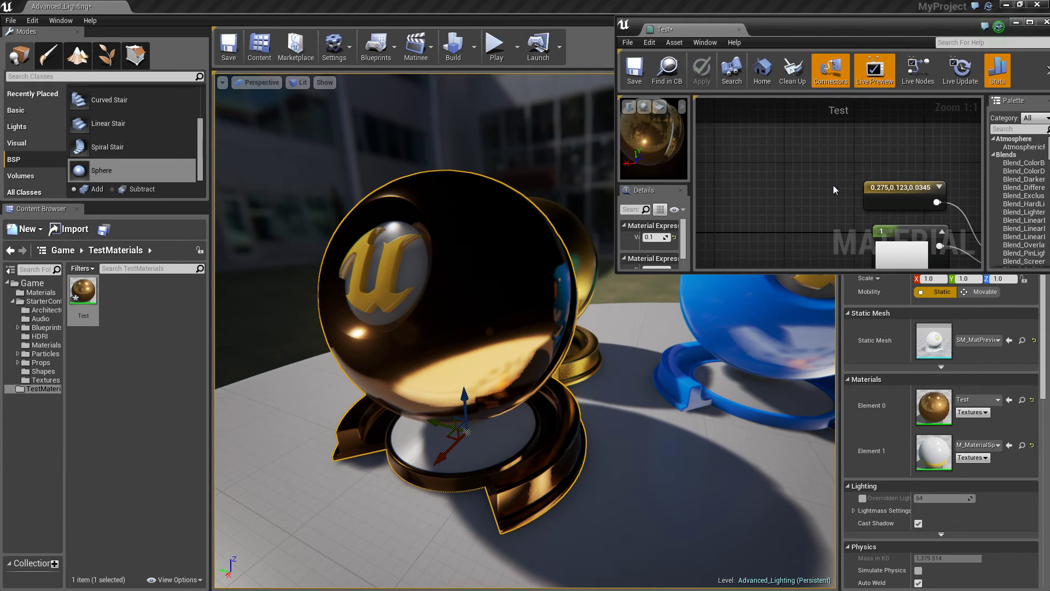
pyautogui.moveTo(832, 185); pyautogui.dragTo(772, 100, button='right')
pyautogui.moveTo(797, 222); pyautogui.dragTo(744, 204, button='right')
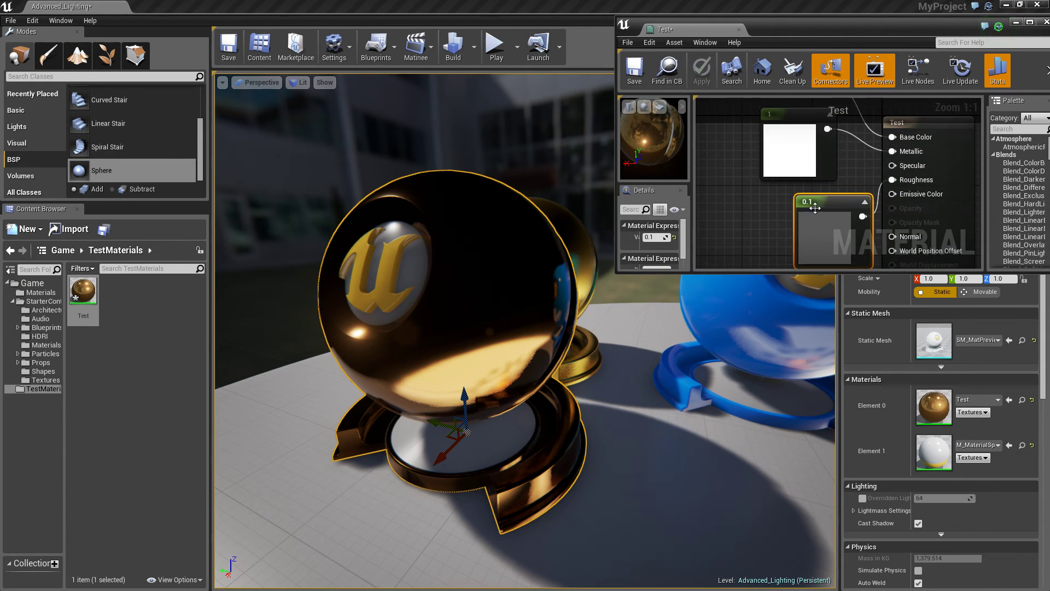
# - Try the Roughness constant at 0.4, apply the material and check it on the mesh in the level
pyautogui.click(652, 237)
pyautogui.write('0.4')
pyautogui.press('Return')
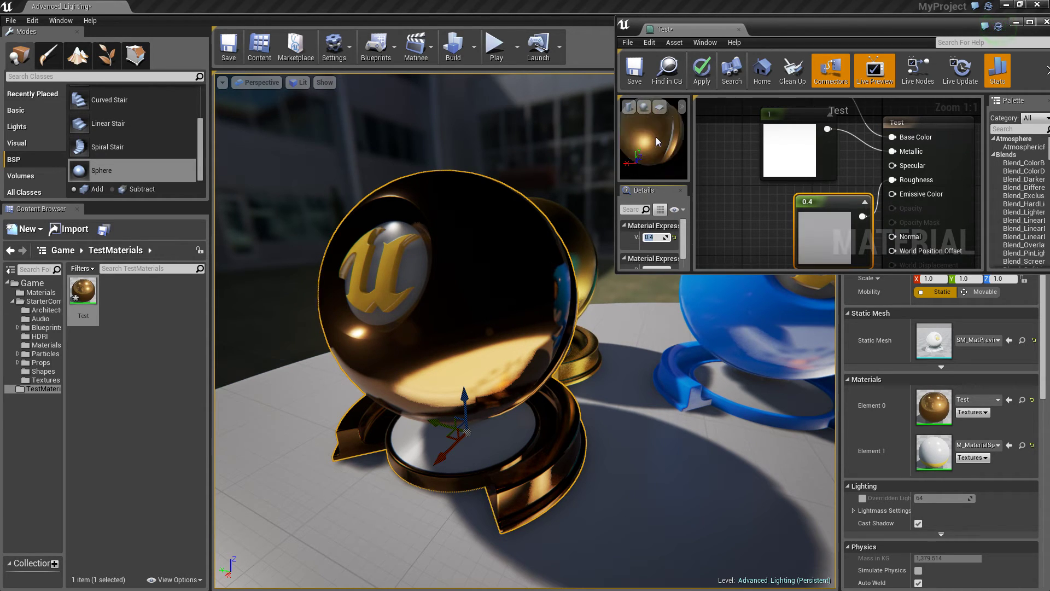
pyautogui.moveTo(655, 136); pyautogui.dragTo(665, 127)
pyautogui.click(702, 70)
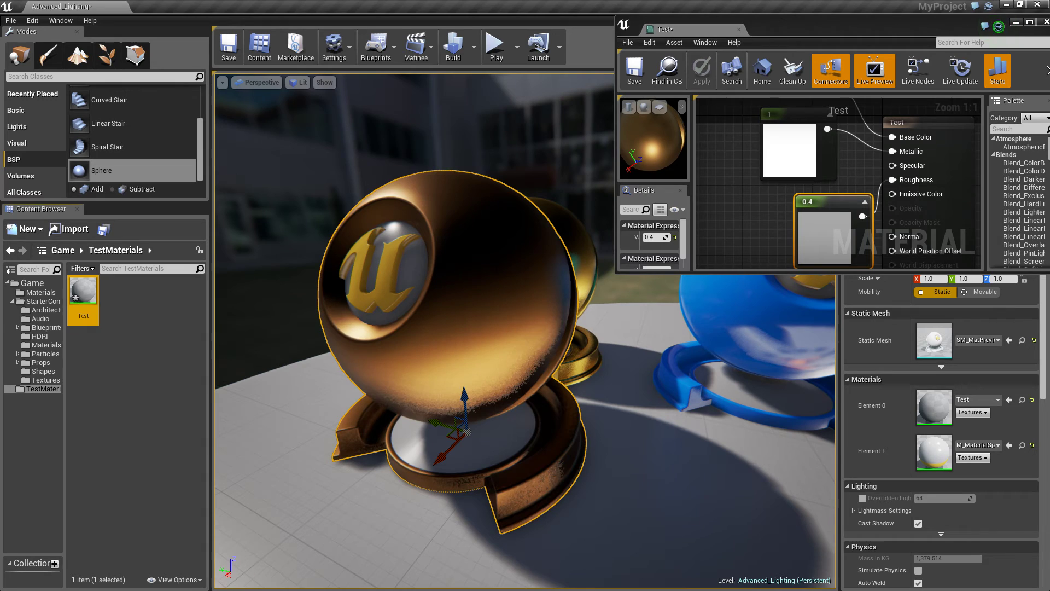
pyautogui.moveTo(512, 287); pyautogui.dragTo(631, 287, button='right')
# - Set the Roughness constant to 0.7, apply the material and check it on the mesh in the level
pyautogui.click(650, 237)
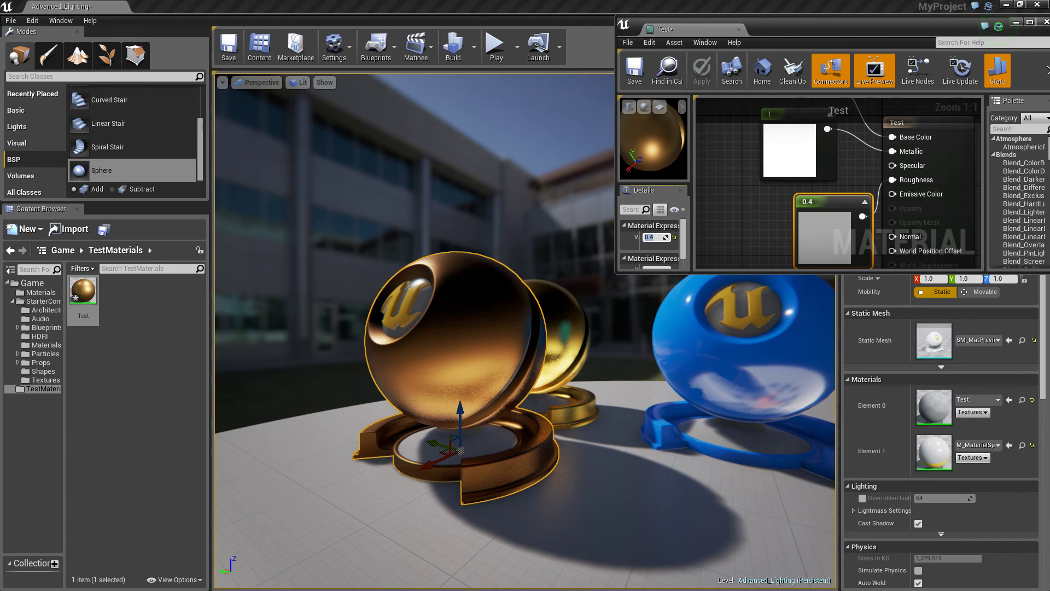
pyautogui.write('0.7')
pyautogui.press('Return')
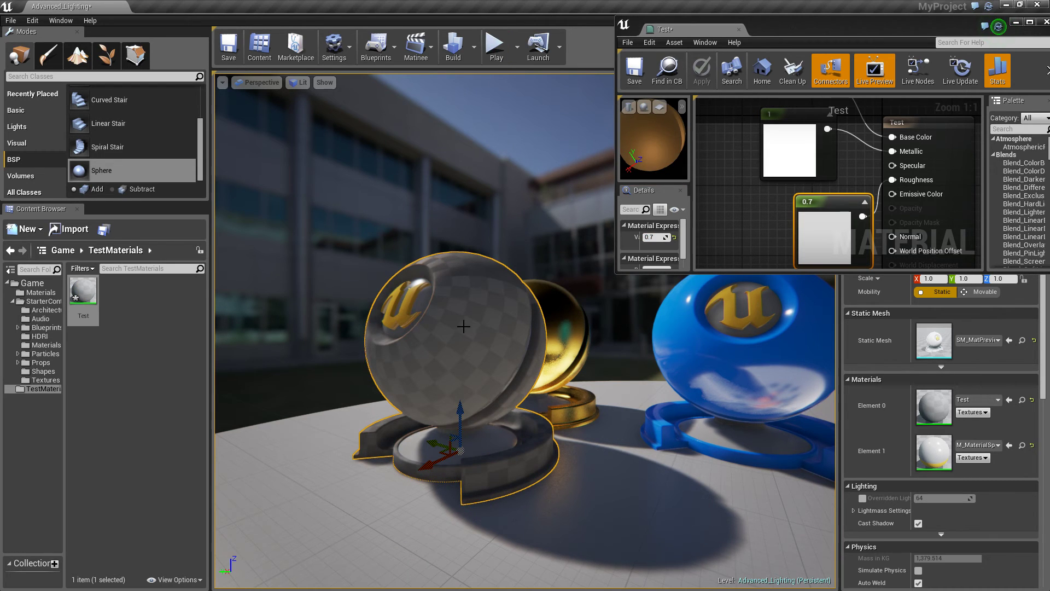
pyautogui.moveTo(386, 359)
pyautogui.mouseDown(button='right')
pyautogui.moveTo(387, 372)
pyautogui.moveTo(386, 360)
pyautogui.mouseUp(button='right')
pyautogui.keyDown('alt'); pyautogui.moveTo(386, 360); pyautogui.dragTo(494, 344); pyautogui.keyUp('alt')
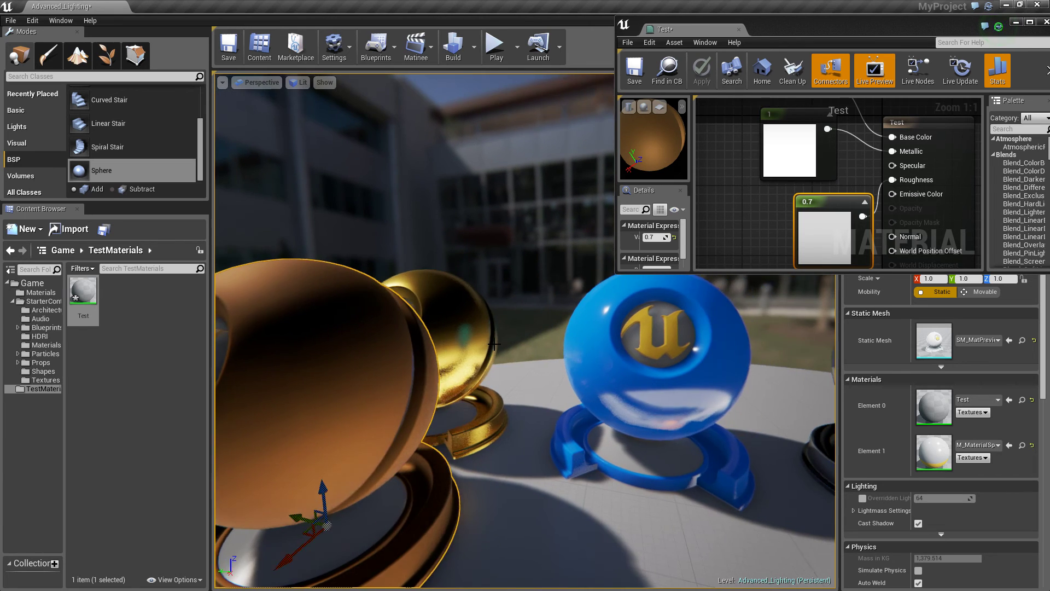
pyautogui.moveTo(493, 343); pyautogui.dragTo(487, 352, button='right')
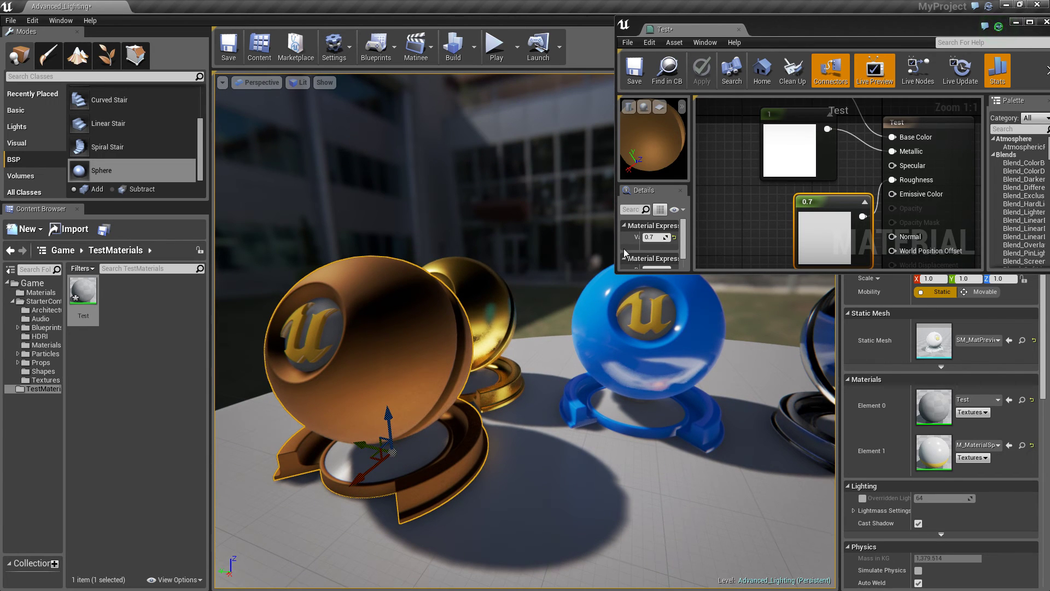
# - Enlarge the Test material editor window so the three constants and the Test node's inputs fit in the graph
pyautogui.keyDown('alt'); pyautogui.moveTo(611, 284); pyautogui.dragTo(544, 445); pyautogui.keyUp('alt')
pyautogui.moveTo(727, 366); pyautogui.dragTo(798, 439, button='right')
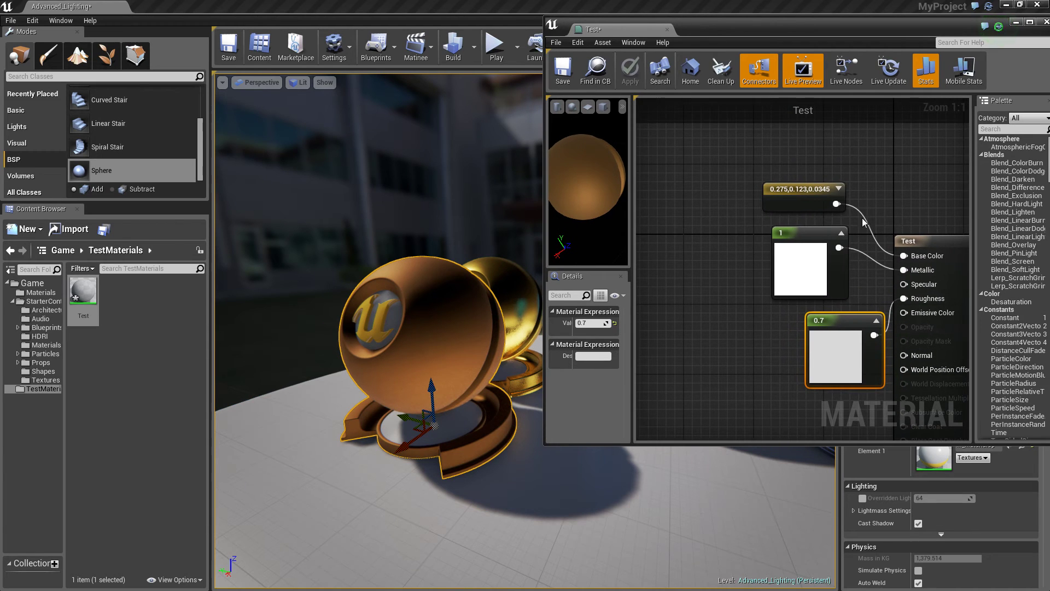
pyautogui.moveTo(865, 223); pyautogui.dragTo(824, 222, button='right')
# - Change the Base Color constant to green (0, 0.275, 0.048)
pyautogui.click(773, 199)
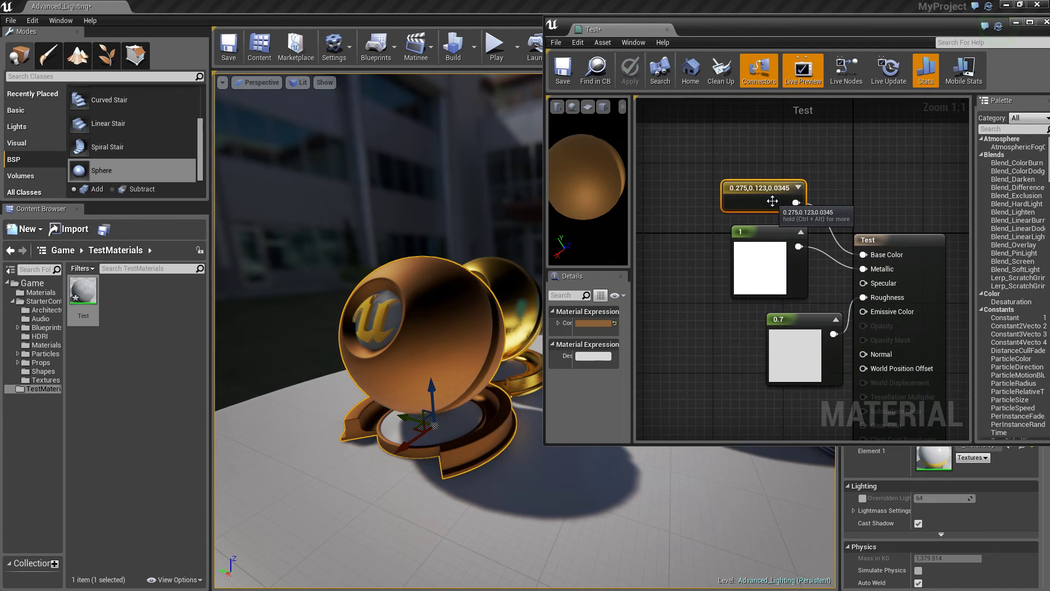
pyautogui.click(601, 320)
pyautogui.click(633, 456)
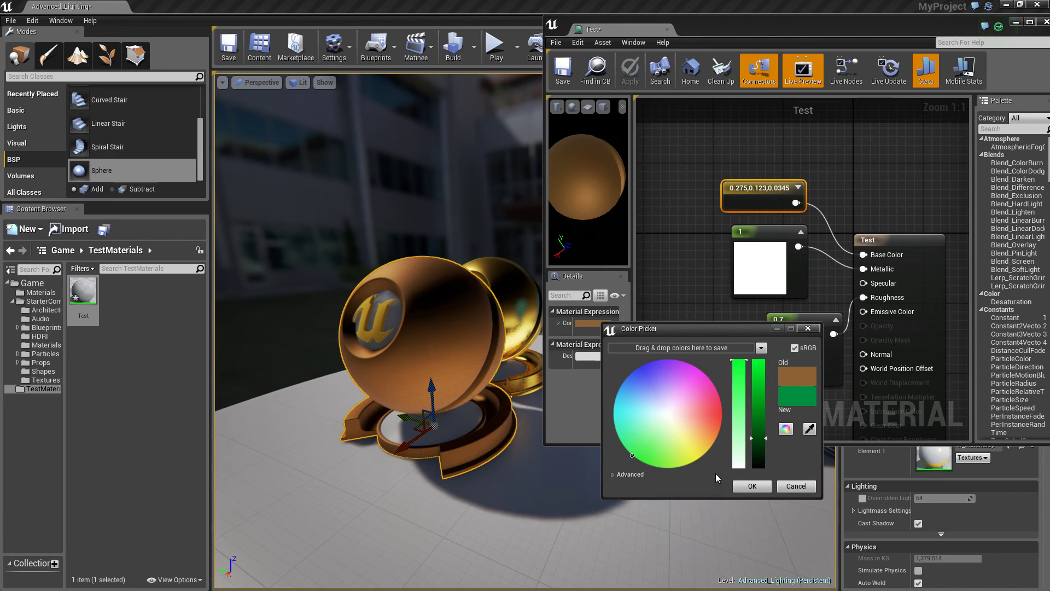
pyautogui.click(752, 486)
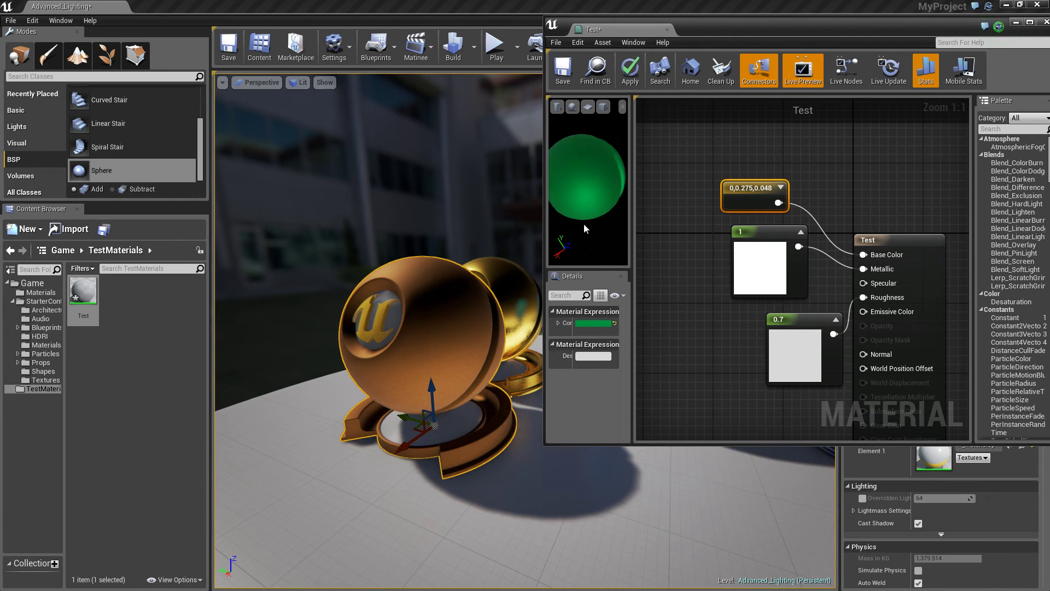
# - Set the Metallic constant to 0
pyautogui.click(758, 270)
pyautogui.click(591, 324)
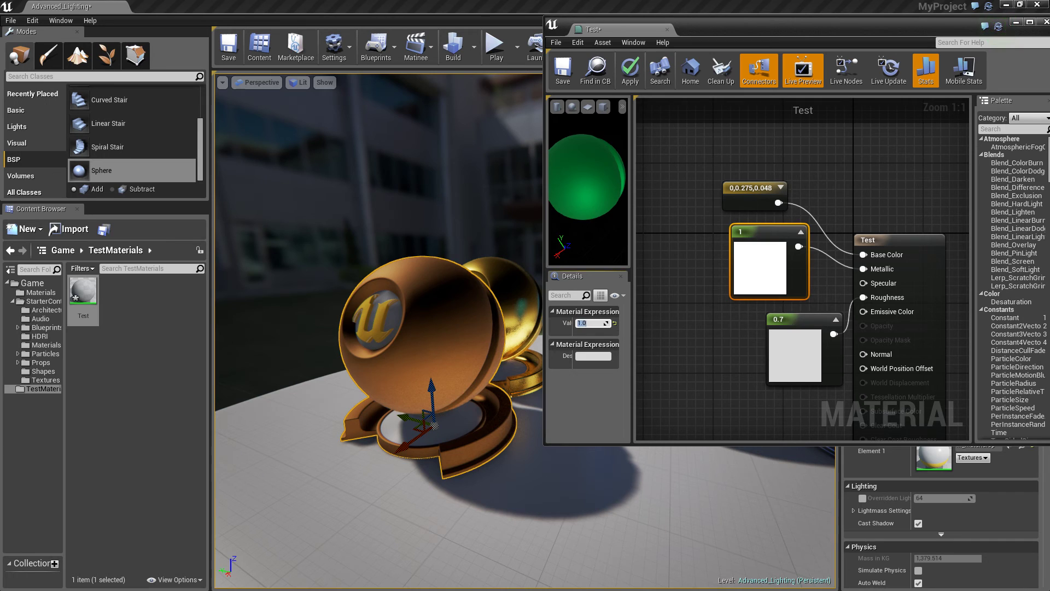
pyautogui.press('Return')
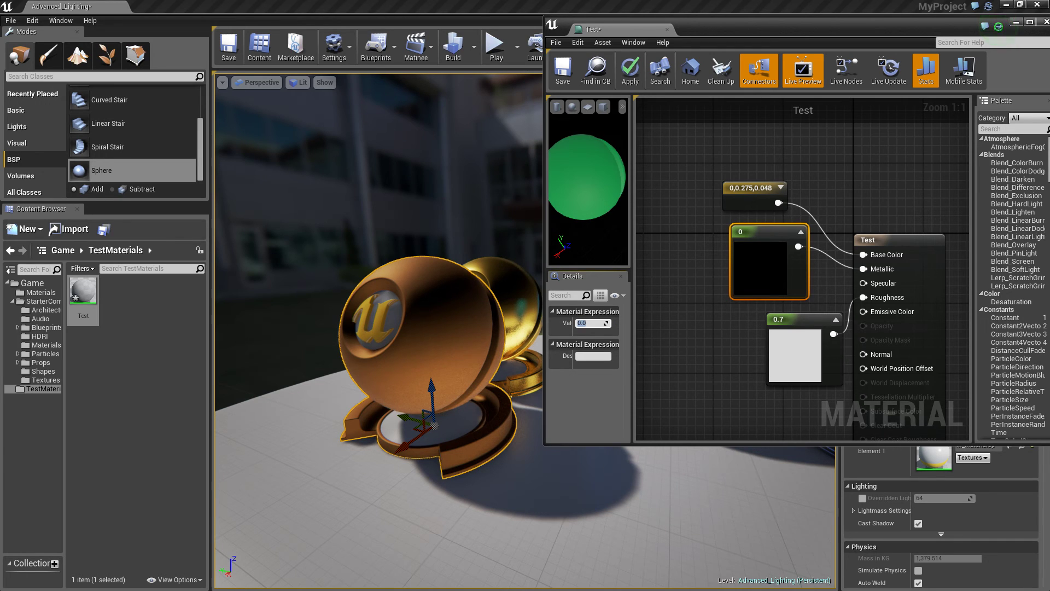
# - Collapse the previews of the Metallic and Roughness constant nodes in the Test material graph
pyautogui.click(800, 232)
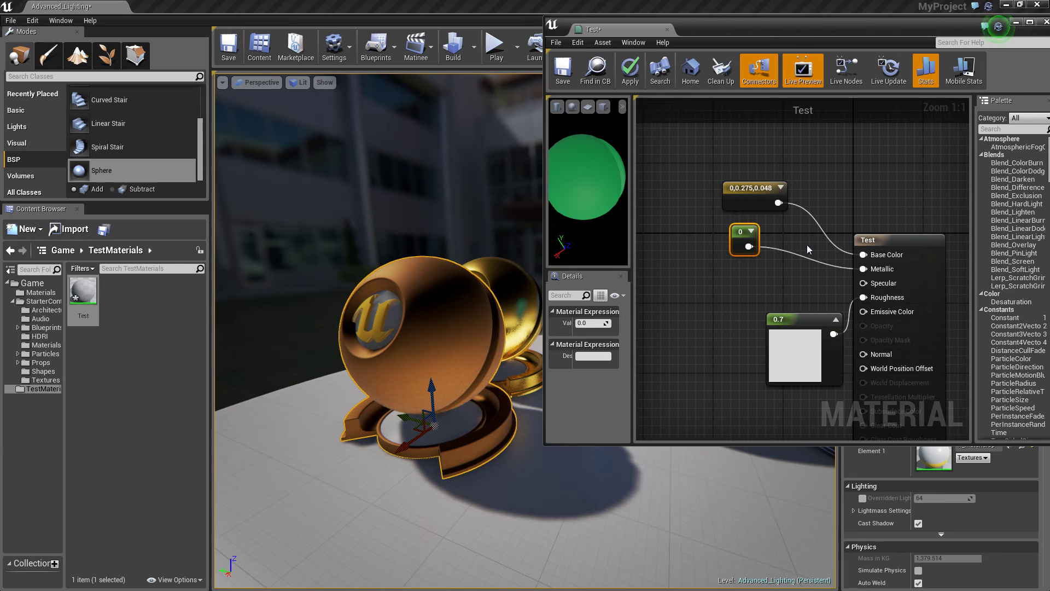
pyautogui.moveTo(807, 323); pyautogui.dragTo(788, 314)
pyautogui.click(818, 310)
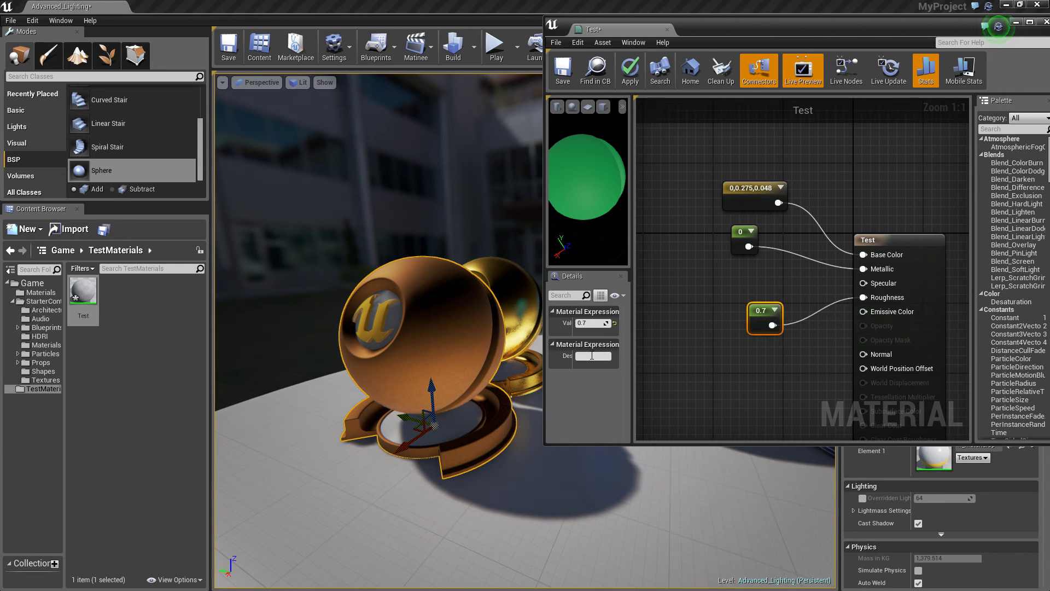
# - Set the Roughness constant to 0.2, apply the material and inspect the mesh in the level from several angles
pyautogui.click(588, 323)
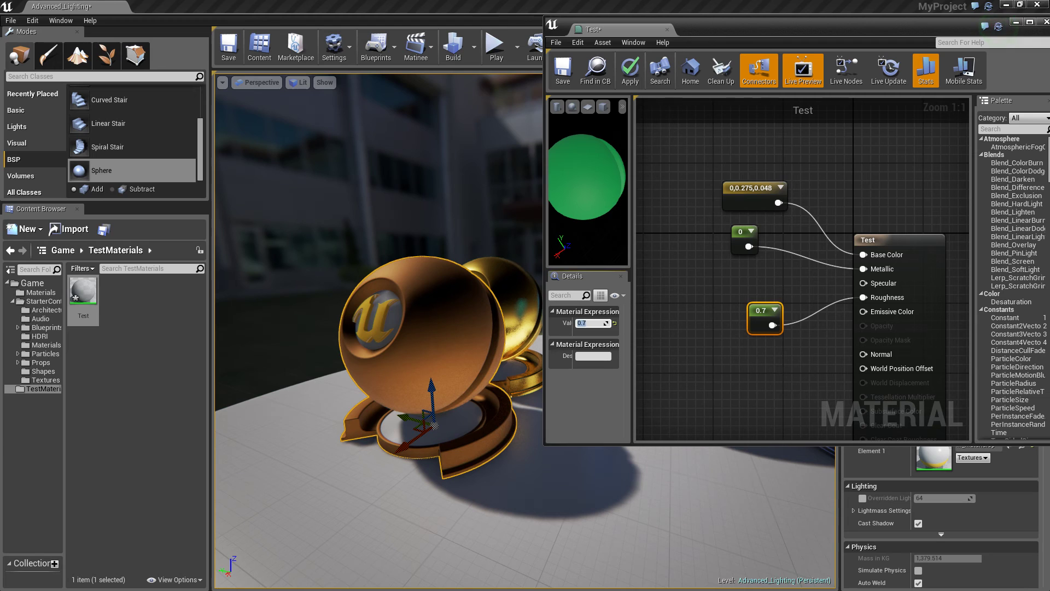
pyautogui.write('.2')
pyautogui.press('Return')
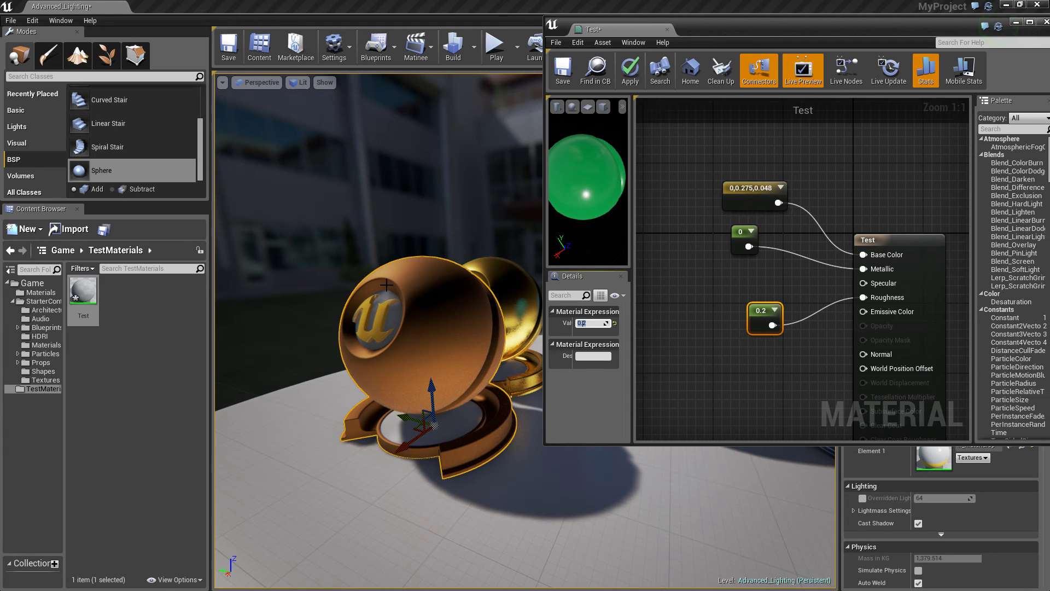
pyautogui.moveTo(575, 162); pyautogui.dragTo(579, 109)
pyautogui.click(630, 78)
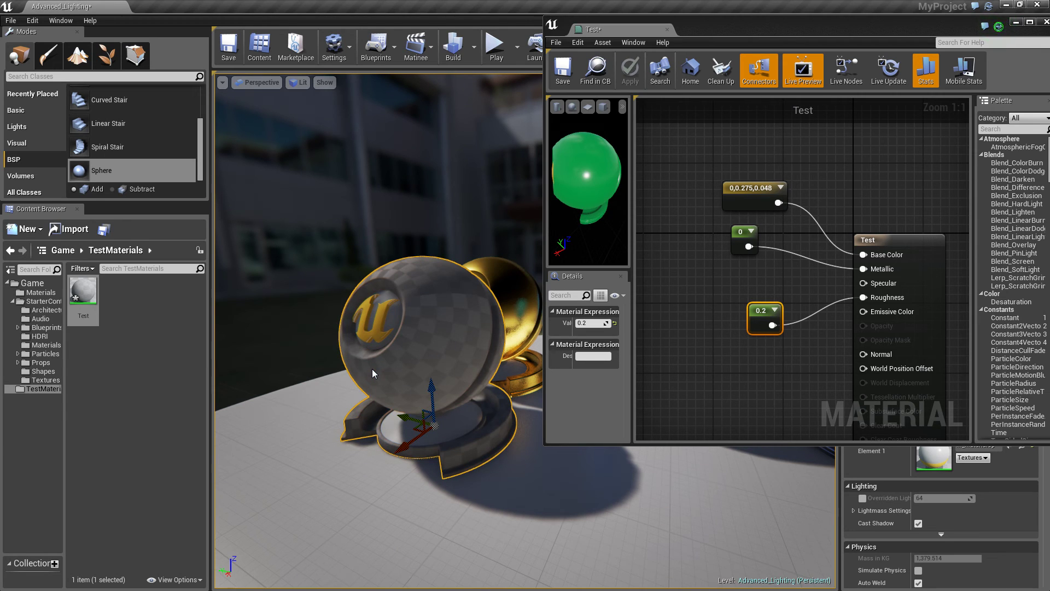
pyautogui.moveTo(405, 341); pyautogui.dragTo(352, 336, button='right')
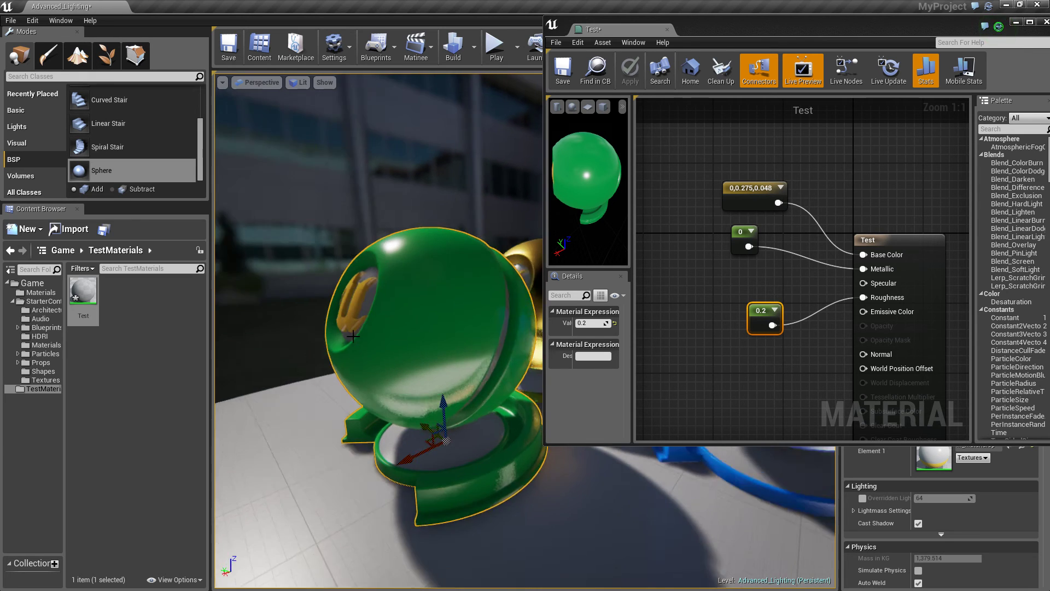
pyautogui.moveTo(352, 335); pyautogui.dragTo(775, 246)
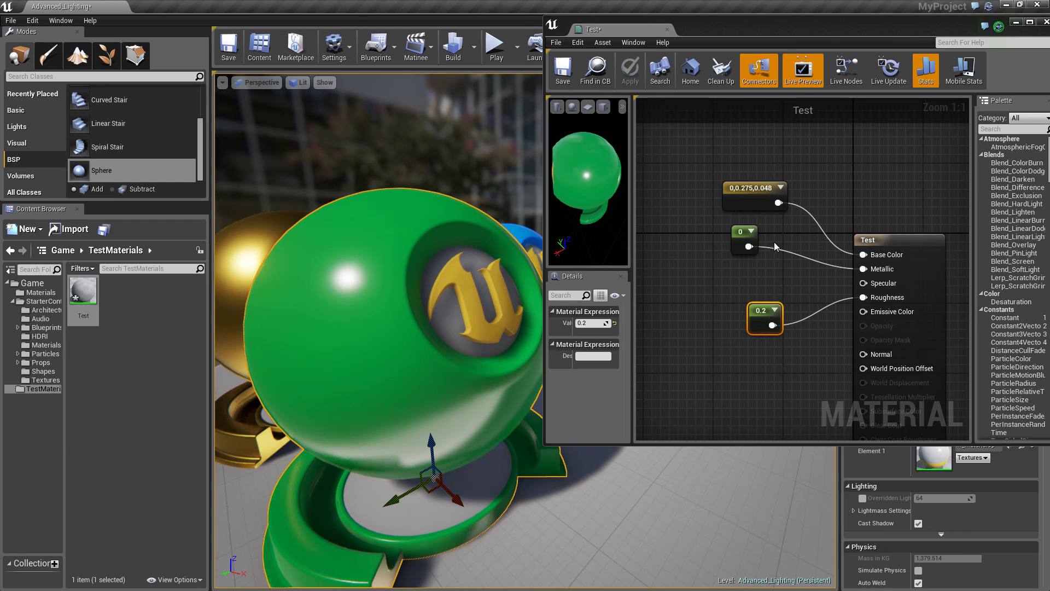
# - Set the Metallic constant to 1, apply the material and check the green metal look on the mesh
pyautogui.click(743, 235)
pyautogui.click(591, 323)
pyautogui.write('1')
pyautogui.press('Return')
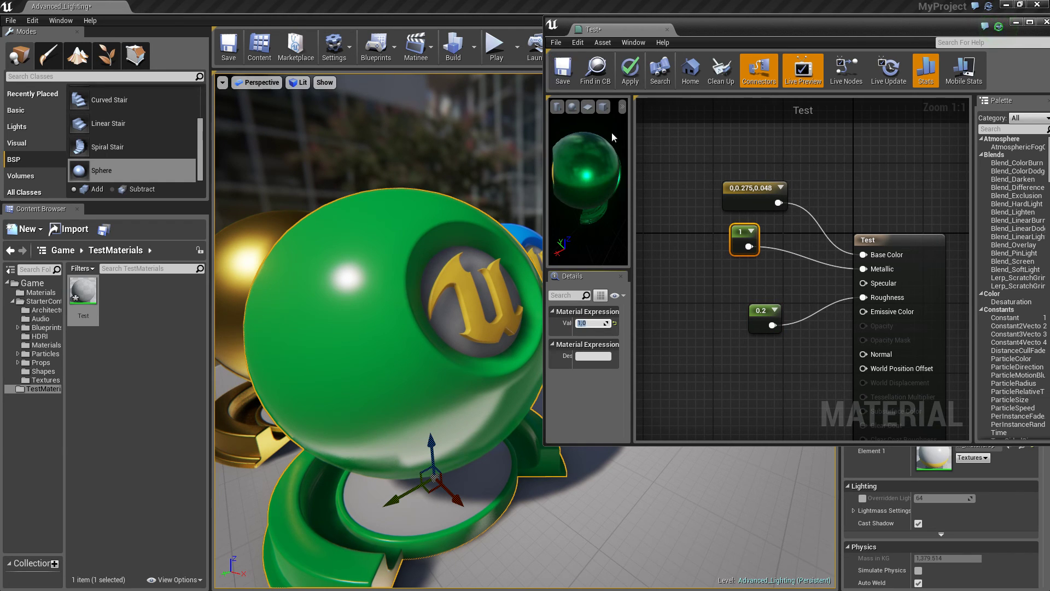
pyautogui.click(629, 73)
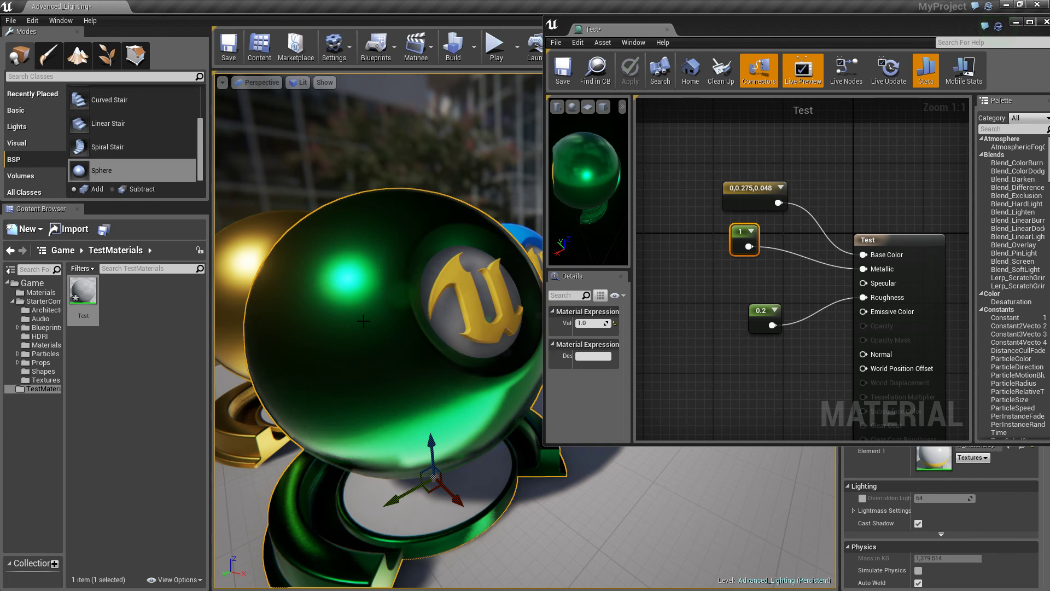
pyautogui.moveTo(394, 288)
pyautogui.keyDown('alt'); pyautogui.mouseDown()
pyautogui.moveTo(470, 298)
pyautogui.moveTo(405, 287)
pyautogui.mouseUp(); pyautogui.keyUp('alt')
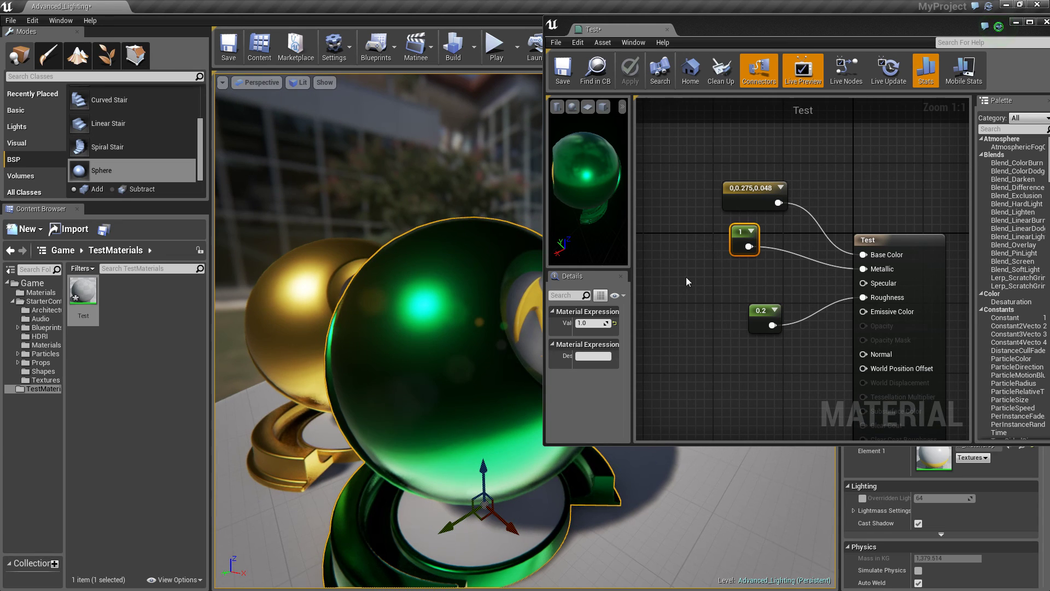
# - Return the Metallic constant to 0 and apply the material to the mesh in the level
pyautogui.click(580, 324)
pyautogui.write('0')
pyautogui.press('Return')
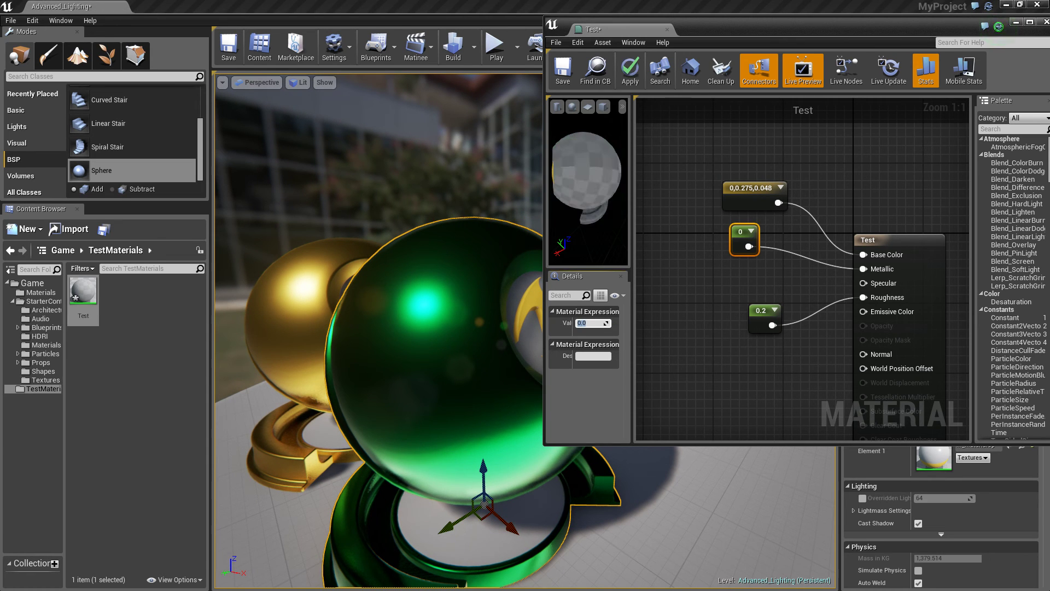
pyautogui.click(630, 72)
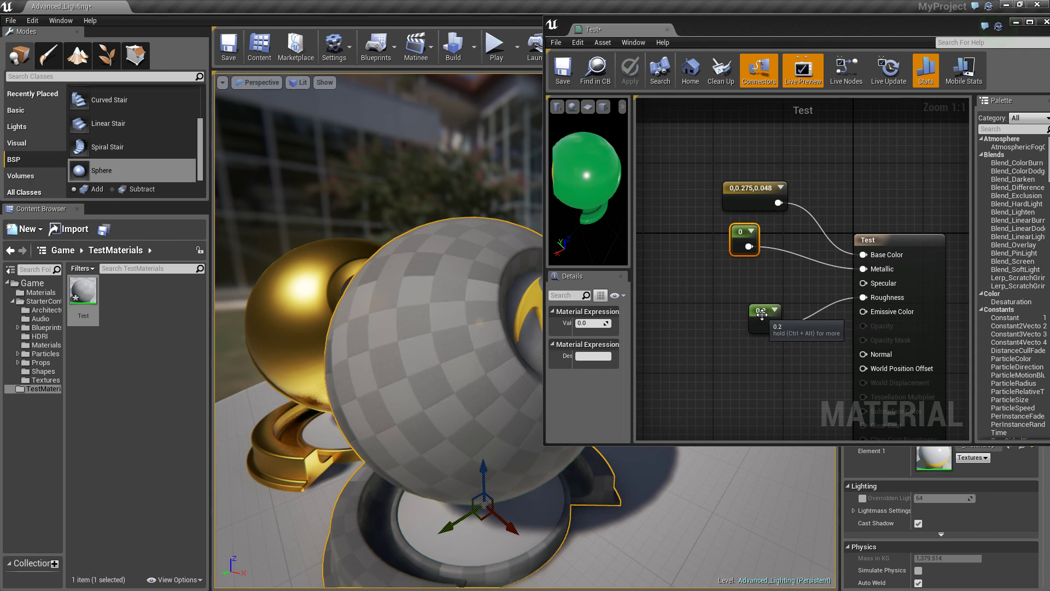
# - Set the Roughness constant to 0 and apply the change to the mesh in the level
pyautogui.click(763, 314)
pyautogui.click(589, 323)
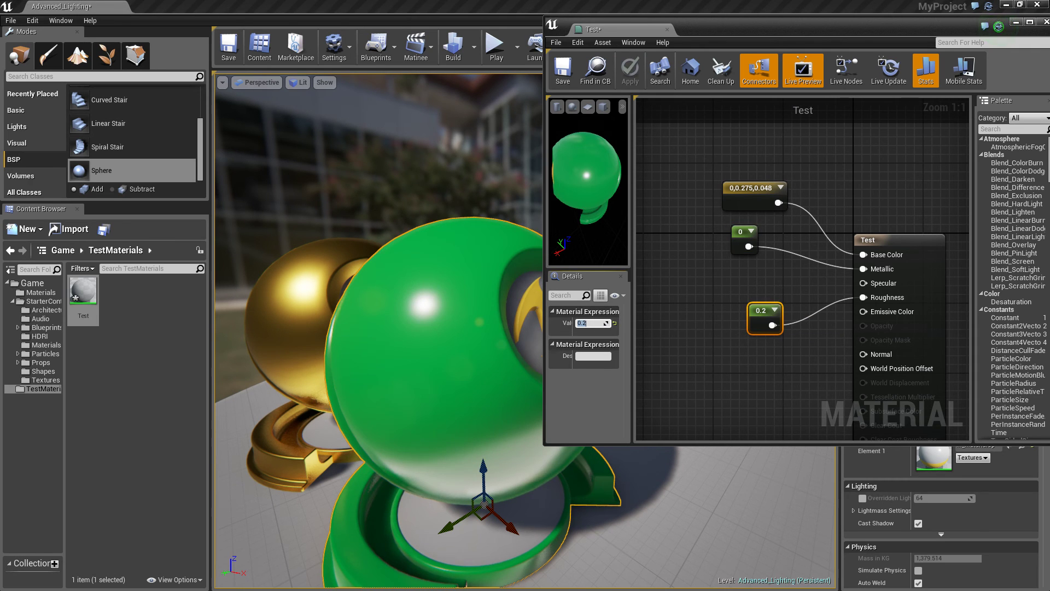
pyautogui.write('0')
pyautogui.press('Return')
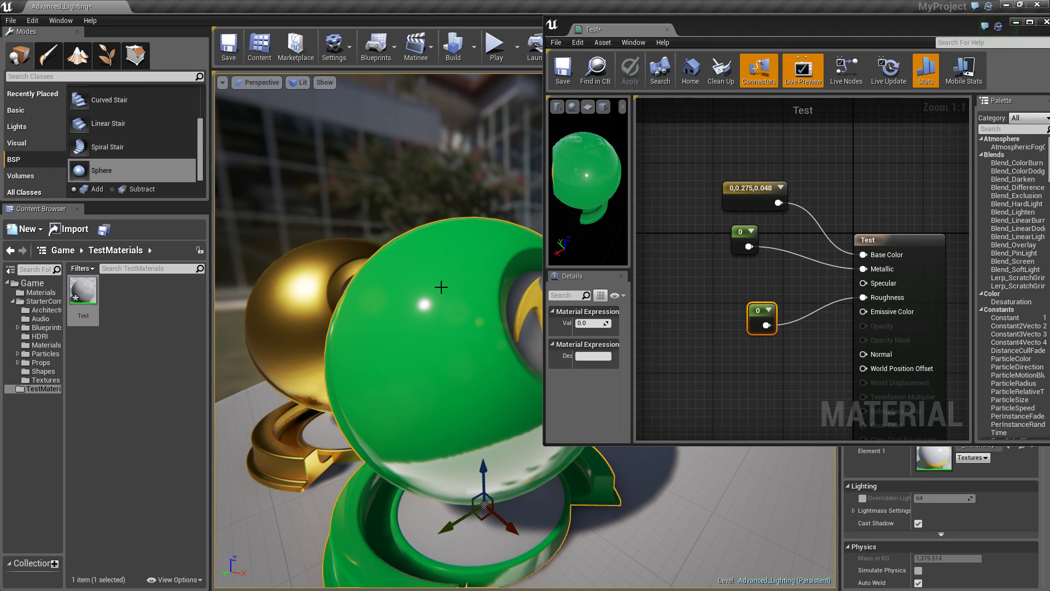
# - Set the Roughness constant to 0.8, apply the material and view the mesh from another side
pyautogui.click(589, 324)
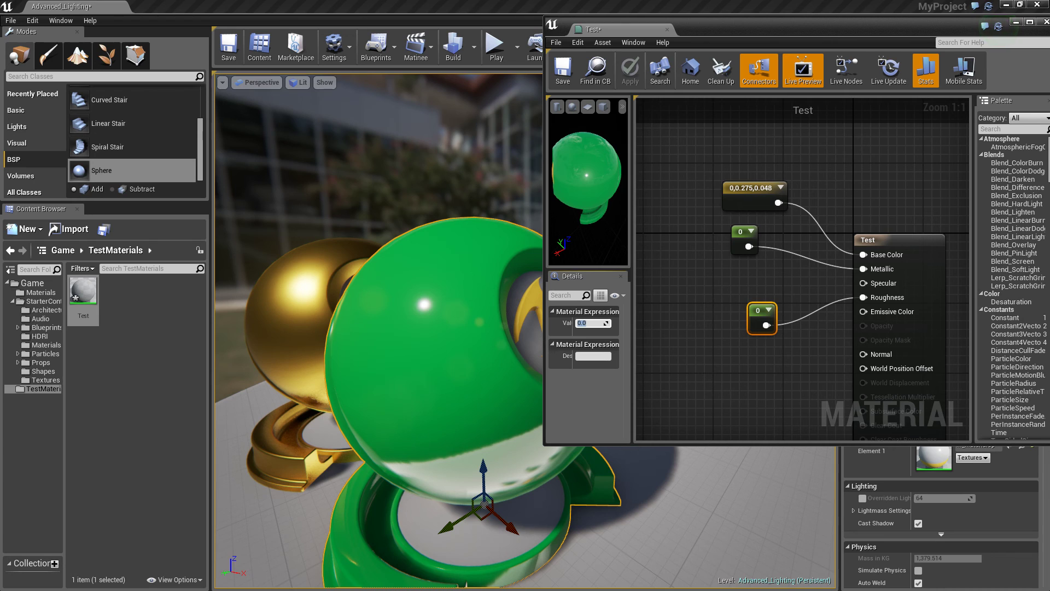
pyautogui.write('.8')
pyautogui.press('Return')
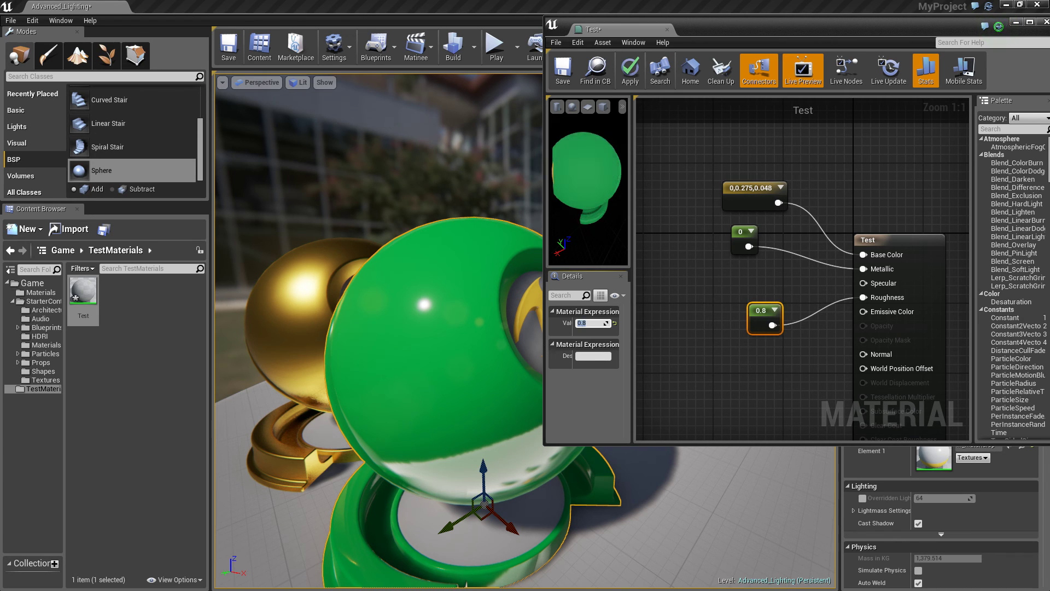
pyautogui.click(630, 71)
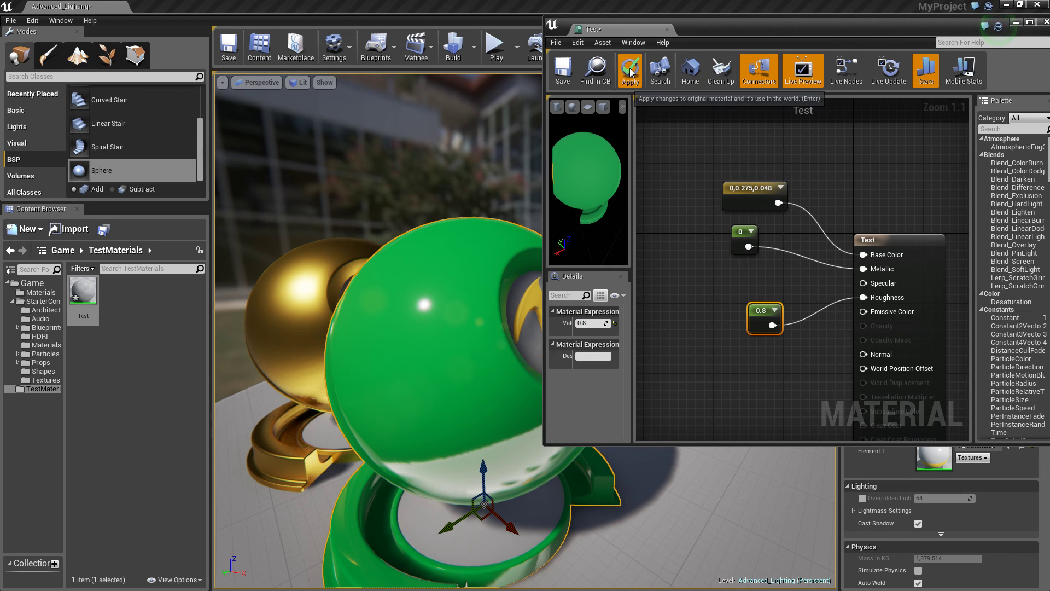
pyautogui.click(631, 71)
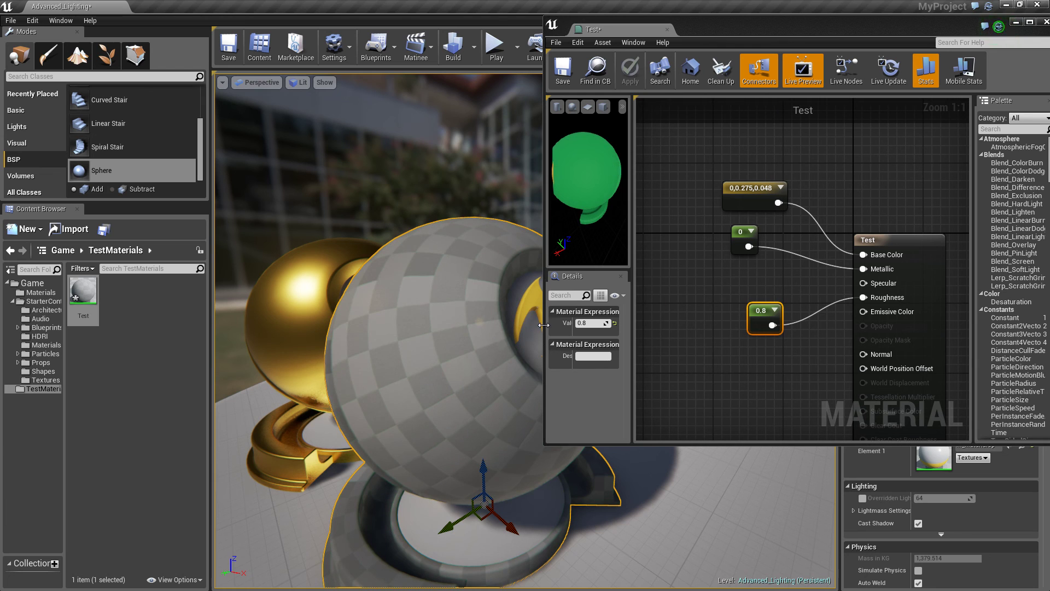
pyautogui.keyDown('alt'); pyautogui.moveTo(458, 327); pyautogui.dragTo(521, 321); pyautogui.keyUp('alt')
pyautogui.moveTo(521, 321); pyautogui.dragTo(471, 318, button='right')
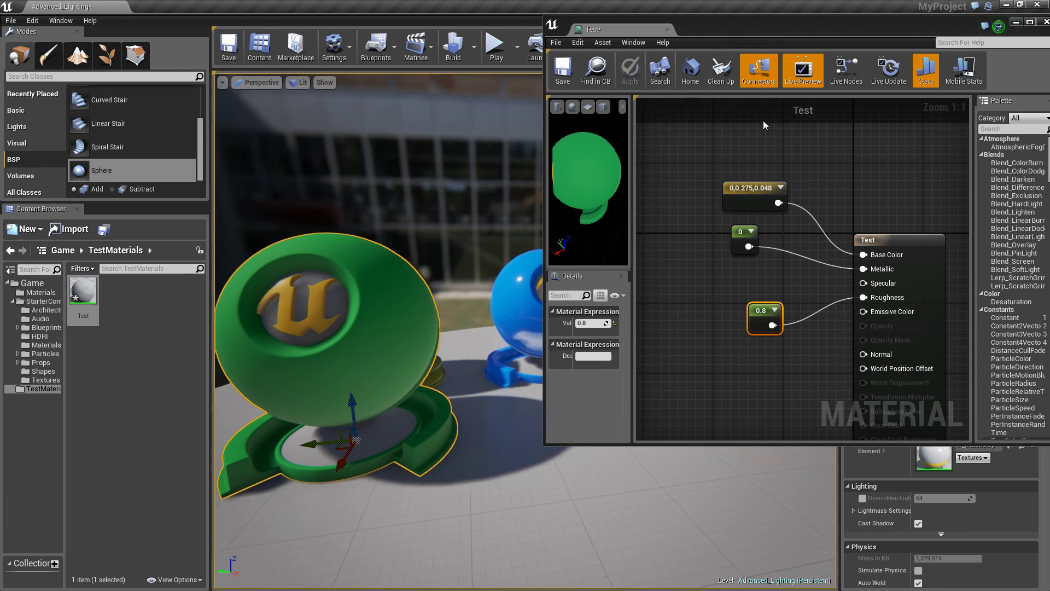
# - Minimize the Test material editor and examine the other preview meshes in the level, closing in on the wooden one
pyautogui.click(1016, 22)
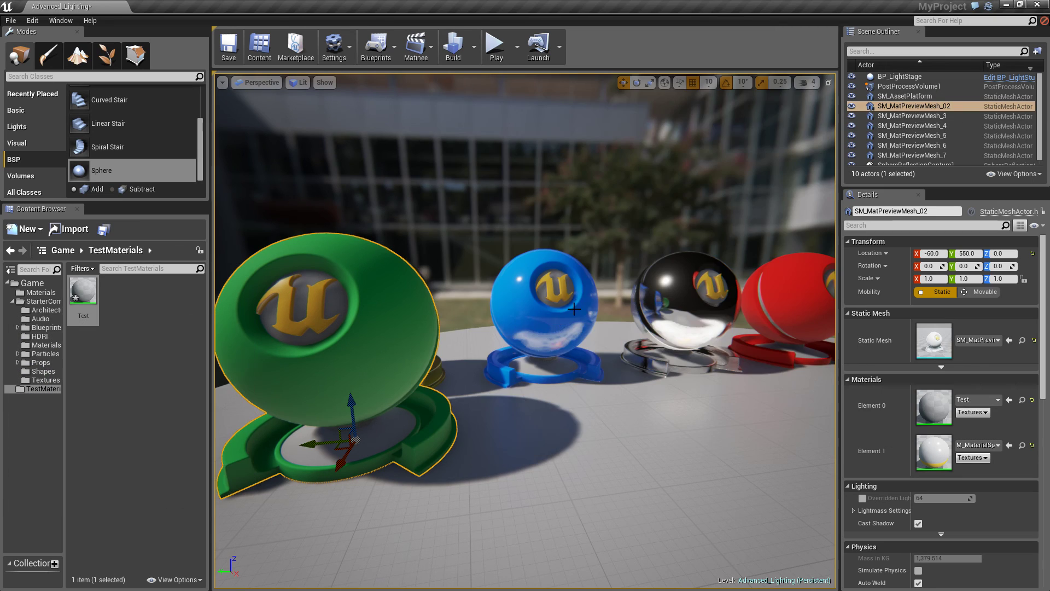
pyautogui.scroll(3, 559, 294)
pyautogui.moveTo(402, 298); pyautogui.dragTo(529, 235, button='right')
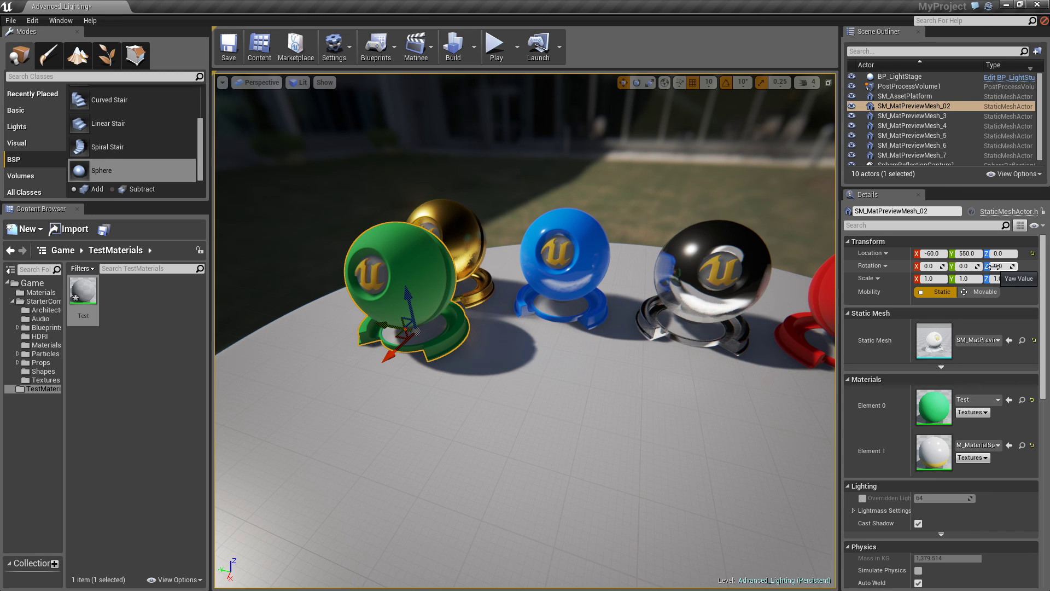
pyautogui.moveTo(750, 302); pyautogui.dragTo(891, 285, button='right')
pyautogui.press('f')
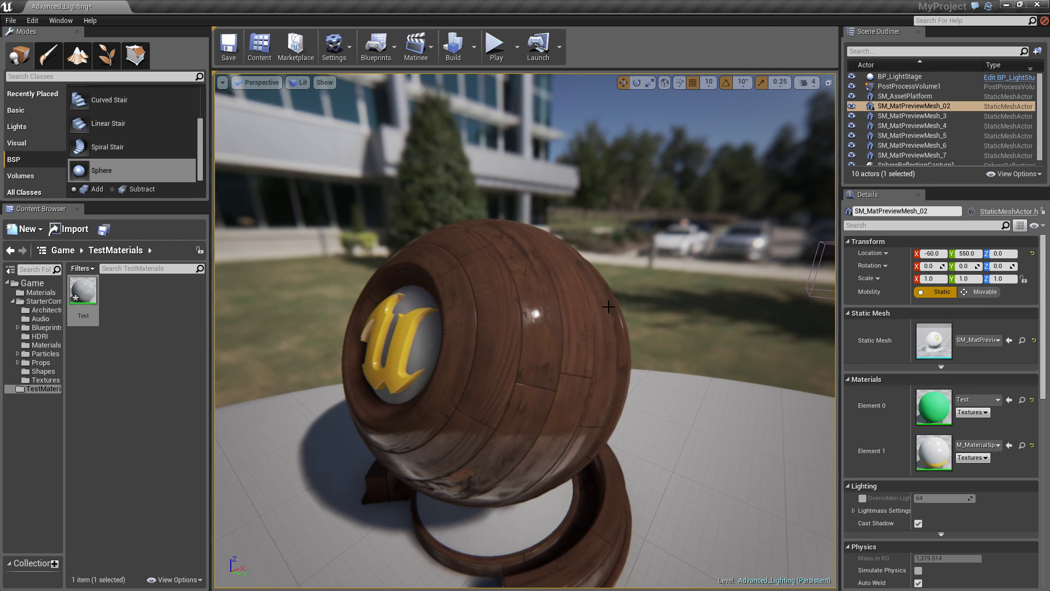
pyautogui.scroll(-5, 612, 304)
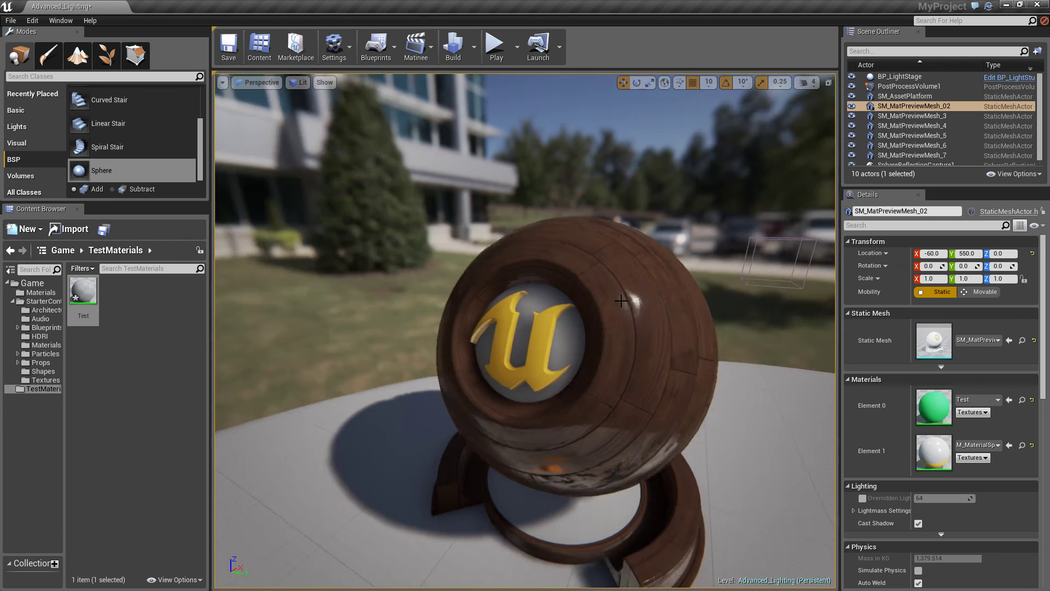
pyautogui.press('w')
pyautogui.moveTo(619, 300); pyautogui.dragTo(582, 300, button='right')
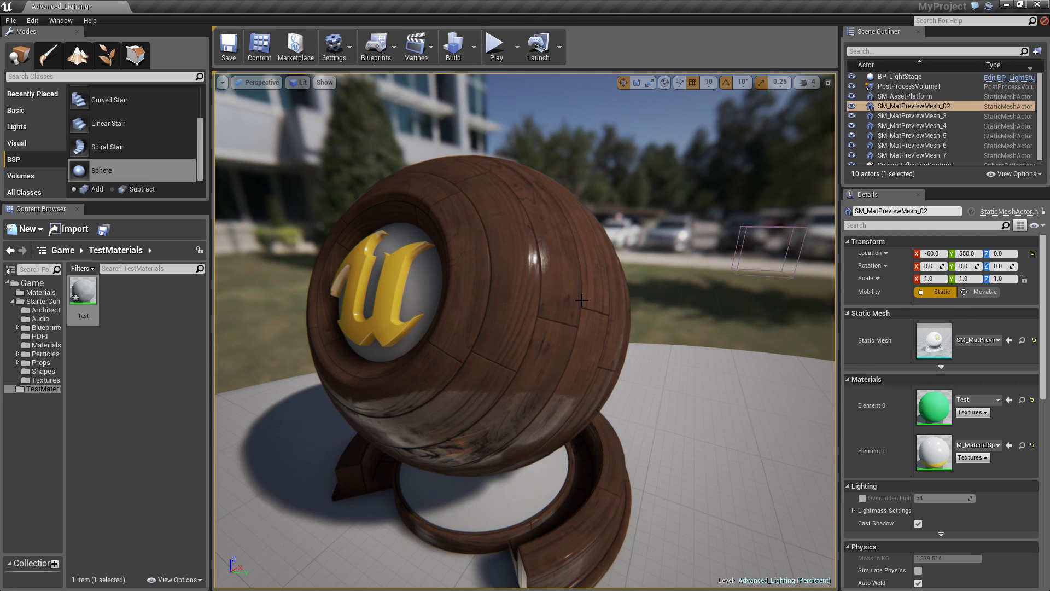